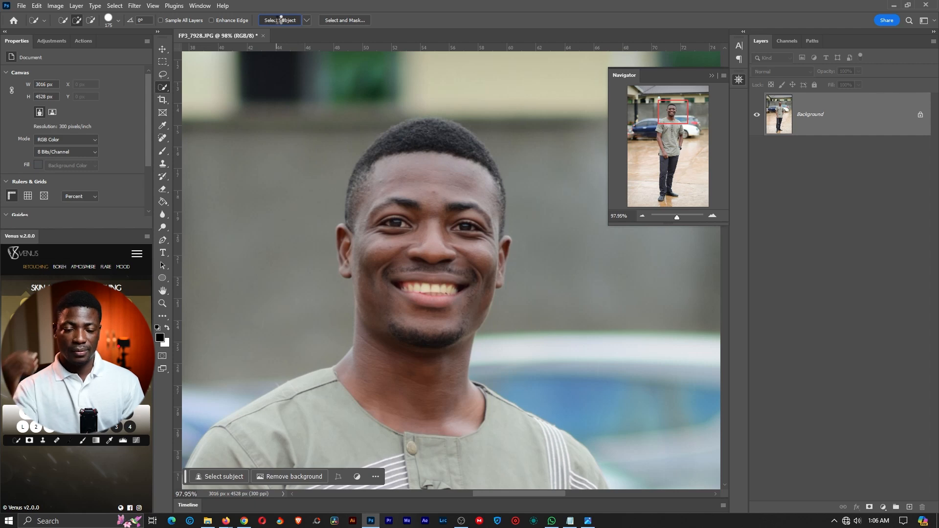
Step: Select the man automatically with Select Subject and activate the regular Lasso tool for refining the selection edge
left_click(280, 20)
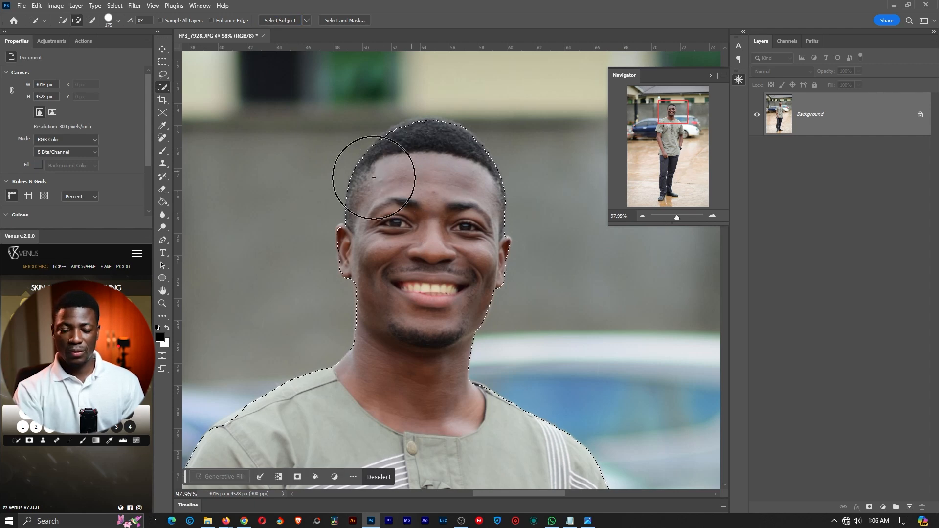
key("z")
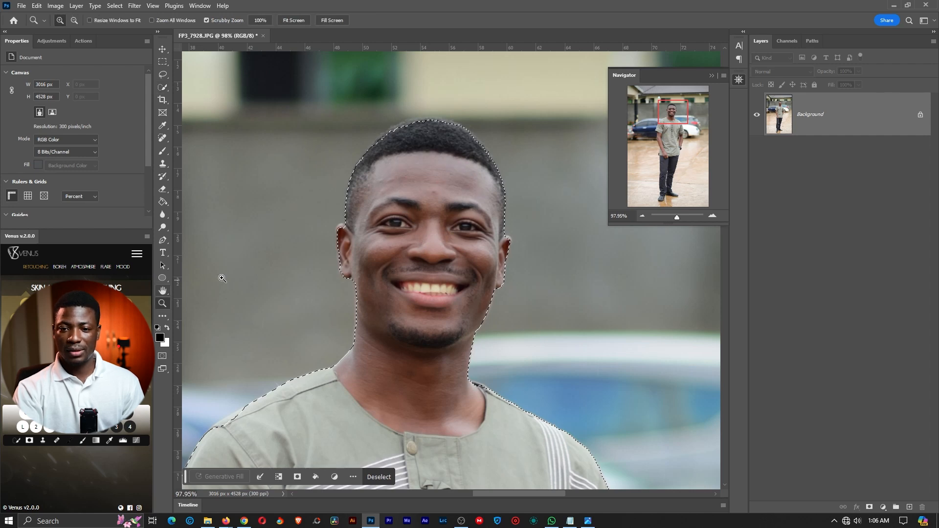
left_click_drag(421, 117, 470, 118)
left_click_drag(496, 159, 438, 158)
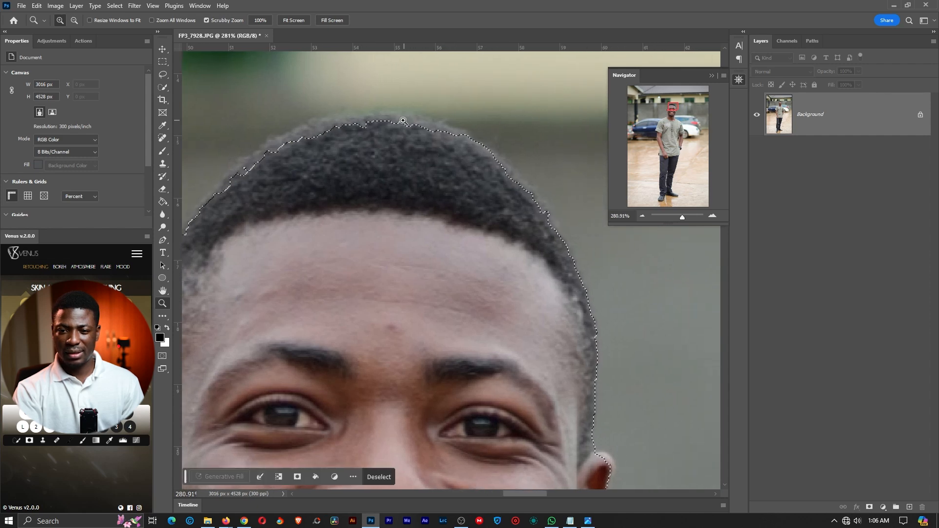
key("l")
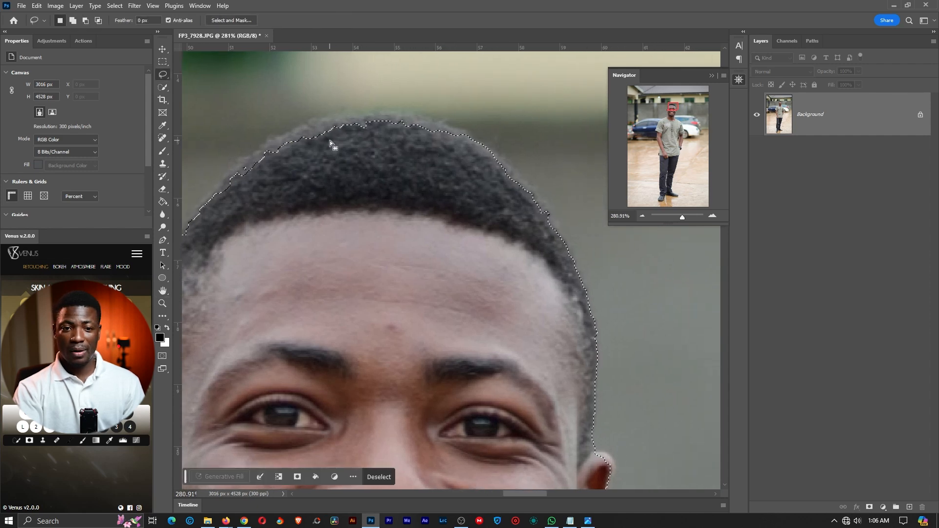
right_click(166, 75)
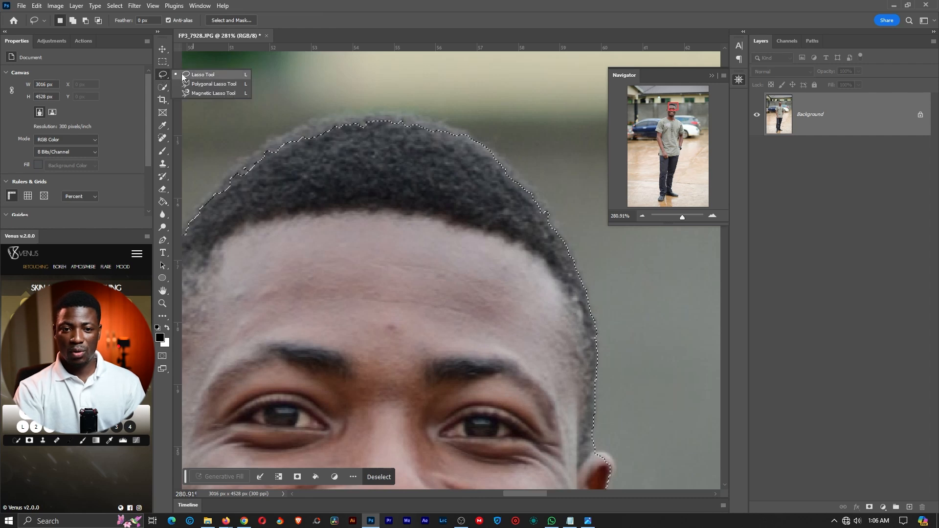
left_click(211, 75)
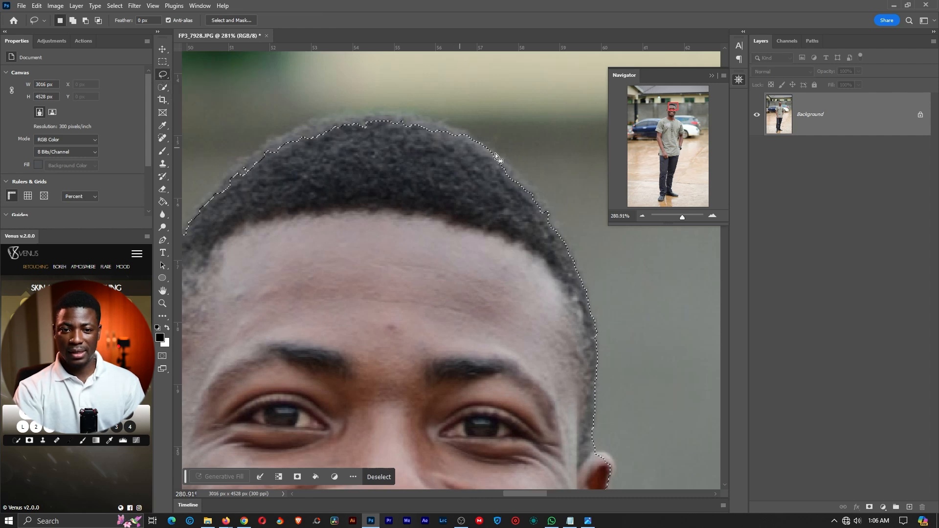
Step: Add the missed upper rim of the ear on the photo's left side to the selection with the Lasso tool
mouse_move(491, 155)
left_mouse_down()
mouse_move(419, 123)
mouse_move(342, 122)
mouse_move(256, 155)
mouse_move(228, 217)
mouse_move(421, 230)
left_mouse_up()
left_click_drag(283, 194, 463, 121)
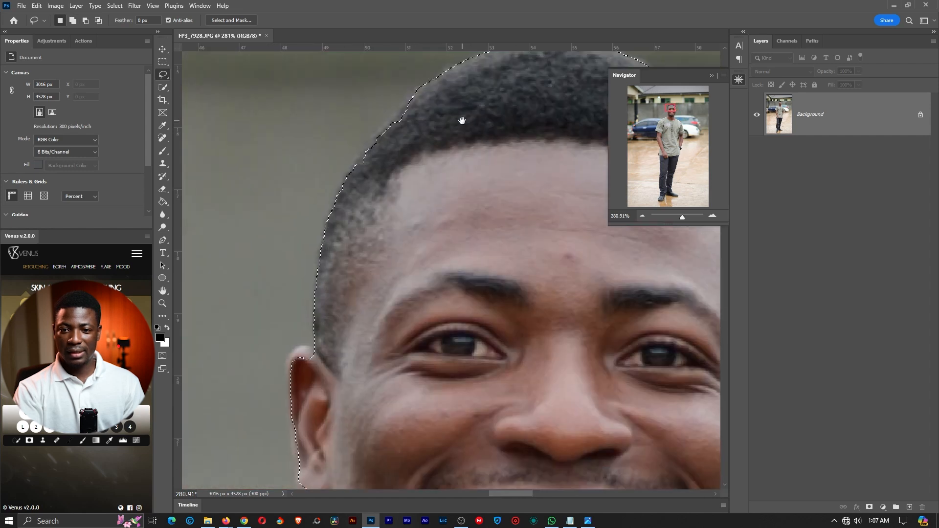
mouse_move(416, 98)
left_mouse_down()
mouse_move(362, 155)
mouse_move(335, 221)
mouse_move(512, 275)
mouse_move(526, 264)
mouse_move(350, 300)
mouse_move(341, 94)
left_mouse_up()
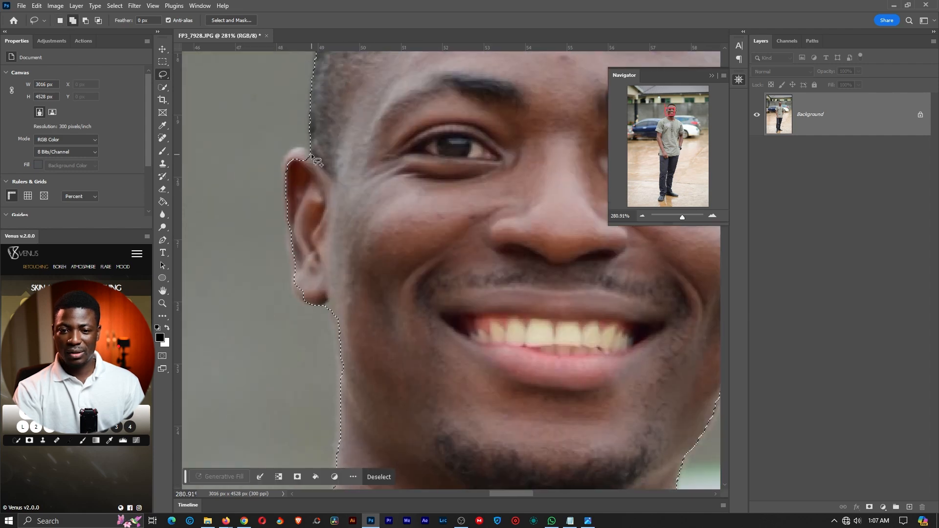
mouse_move(311, 154)
left_mouse_down()
mouse_move(289, 156)
mouse_move(290, 221)
mouse_move(304, 229)
mouse_move(314, 198)
left_mouse_up()
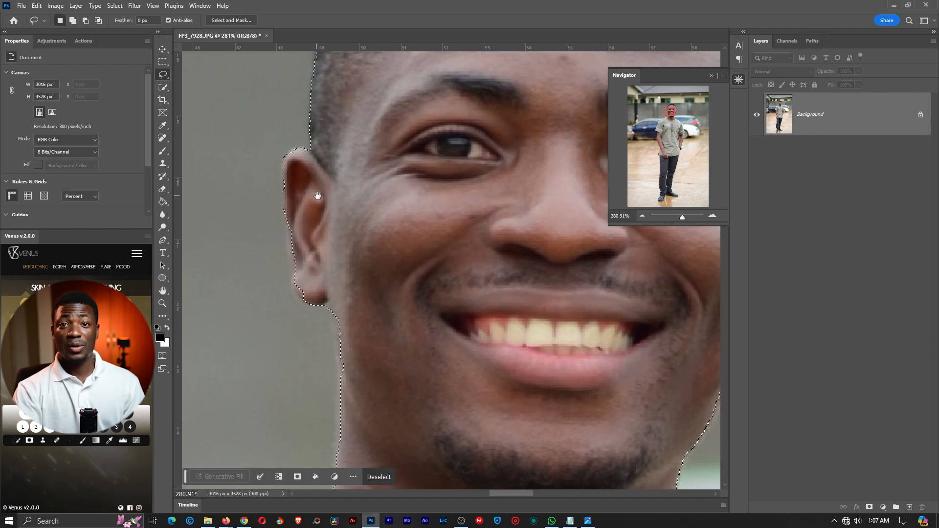
mouse_move(319, 237)
left_mouse_down()
mouse_move(342, 153)
mouse_move(311, 160)
mouse_move(329, 223)
mouse_move(358, 214)
mouse_move(348, 200)
left_mouse_up()
Step: Add the missed edge of the ear on the photo's right side to the selection with the Lasso tool
mouse_move(458, 275)
left_mouse_down()
mouse_move(419, 219)
mouse_move(345, 151)
left_mouse_up()
mouse_move(242, 113)
left_mouse_down()
mouse_move(247, 299)
mouse_move(259, 307)
mouse_move(318, 287)
left_mouse_up()
mouse_move(535, 204)
left_mouse_down()
mouse_move(262, 193)
mouse_move(208, 239)
mouse_move(252, 386)
left_mouse_up()
left_click_drag(336, 108, 403, 293)
left_click_drag(400, 193, 291, 138)
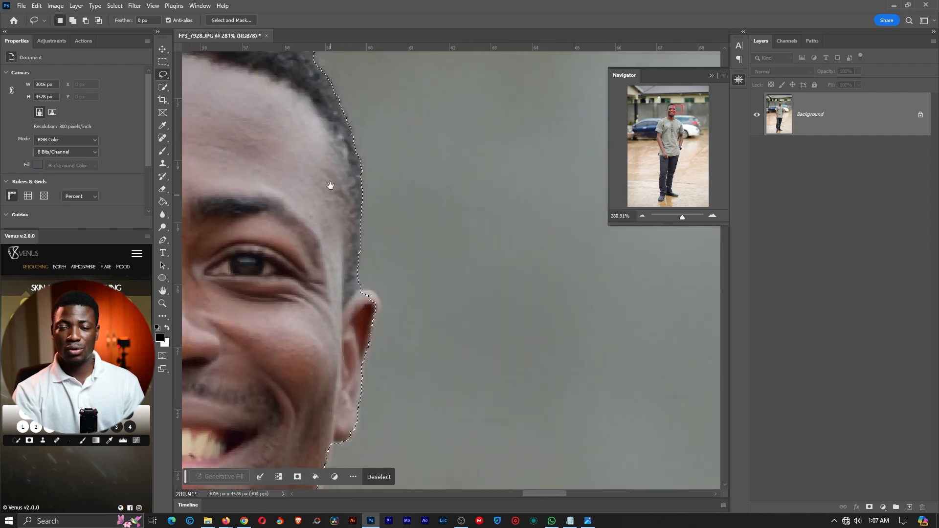
left_click_drag(330, 186, 319, 100)
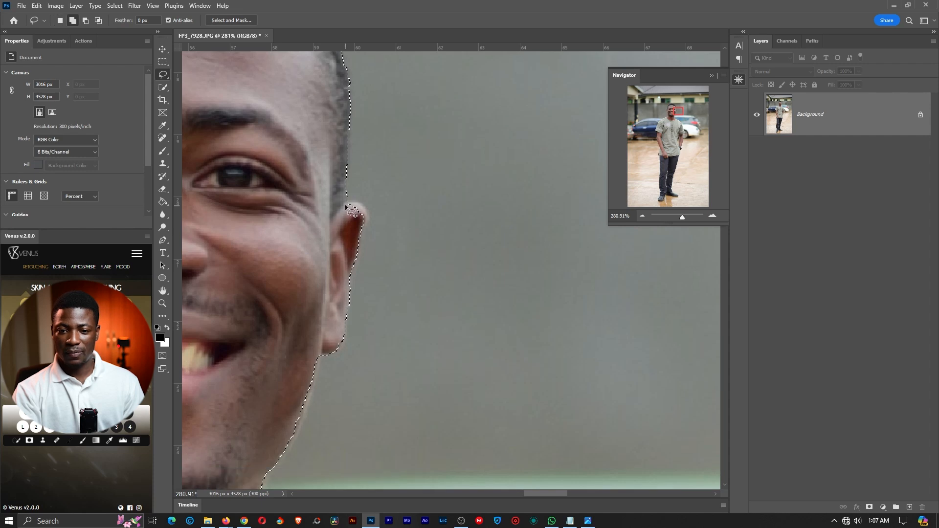
left_click_drag(370, 223, 356, 268)
Step: Subtract the strip of ground beneath the sole of the photo's right-hand shoe from the selection with the Lasso tool
left_click_drag(375, 313, 430, 105)
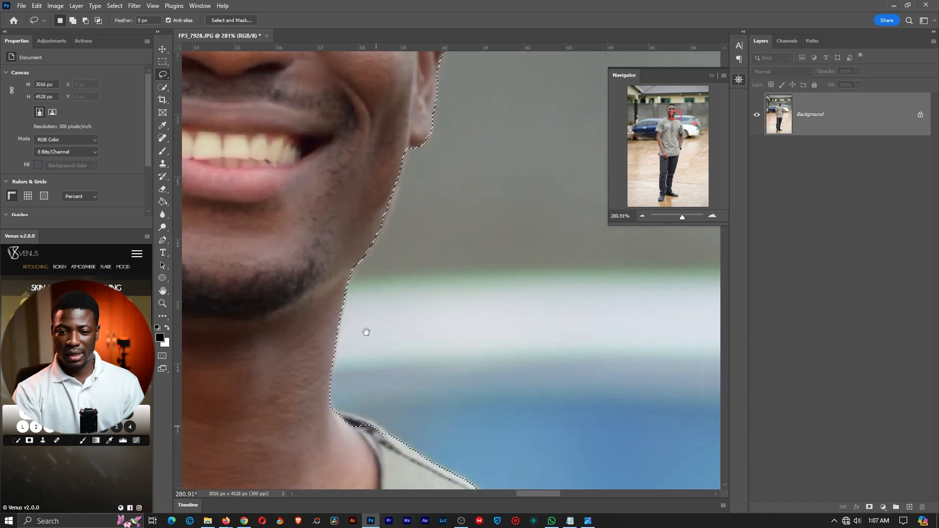
left_click_drag(364, 331, 350, 162)
left_click_drag(260, 121, 288, 214)
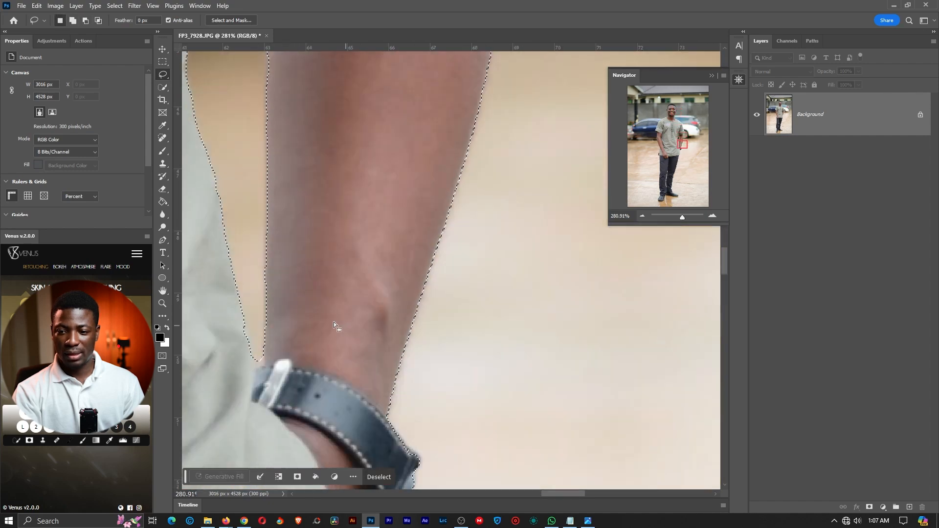
left_click_drag(679, 172, 675, 196)
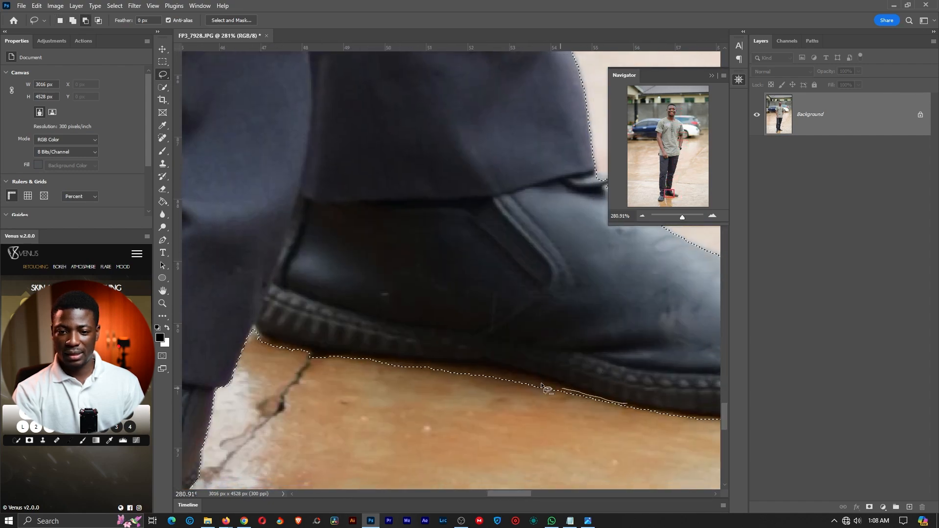
mouse_move(419, 364)
left_mouse_down()
mouse_move(608, 386)
mouse_move(719, 418)
left_mouse_up()
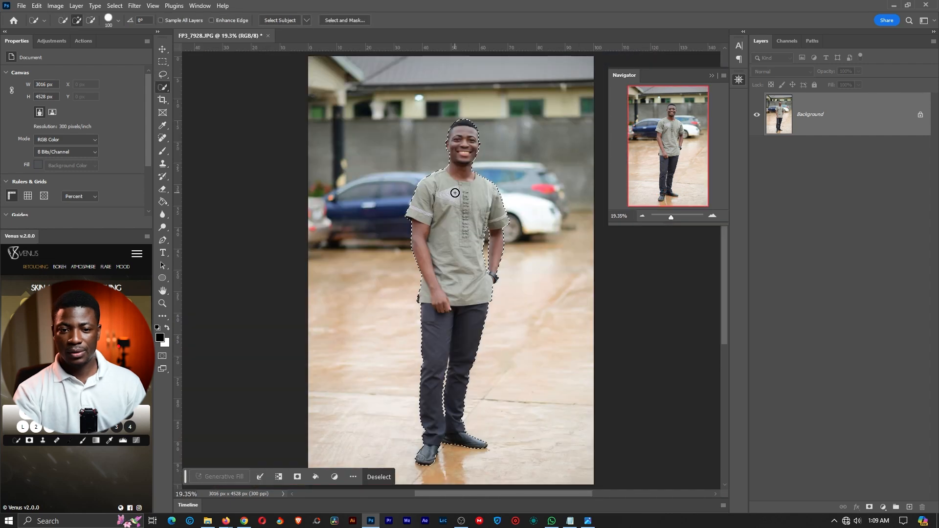
Step: Copy the selected man onto a new layer using Layer Via Copy with the Quick Selection tool active
right_click(165, 86)
left_click(209, 97)
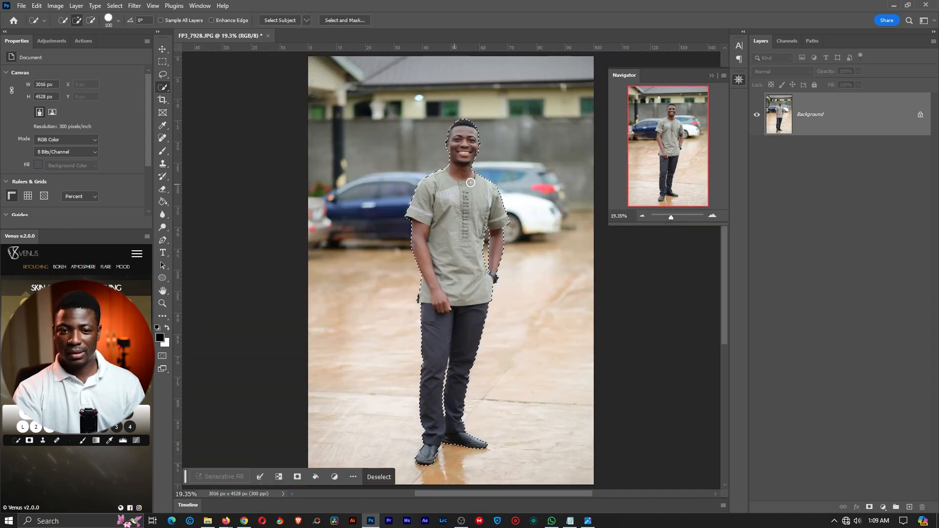
right_click(462, 188)
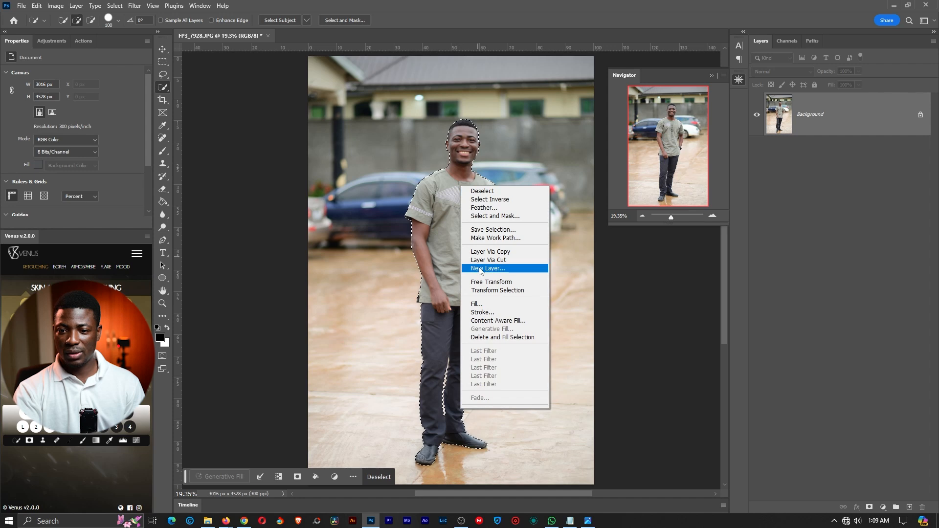
left_click(505, 252)
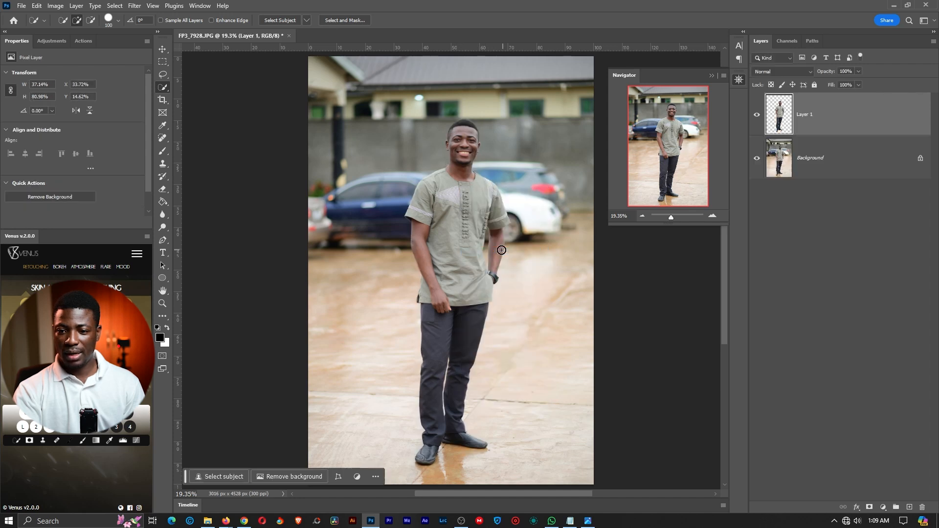
left_click(480, 275)
key("ctrl+d")
Step: Try moving the copied man away from the original figure to check the cut-out
key("z")
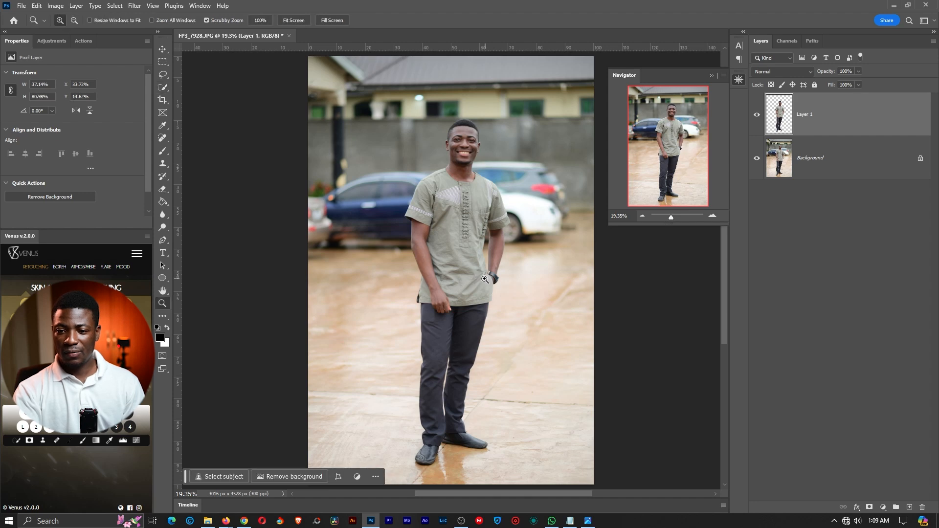
scroll(484, 277, "down", 3)
left_click_drag(505, 244, 501, 243)
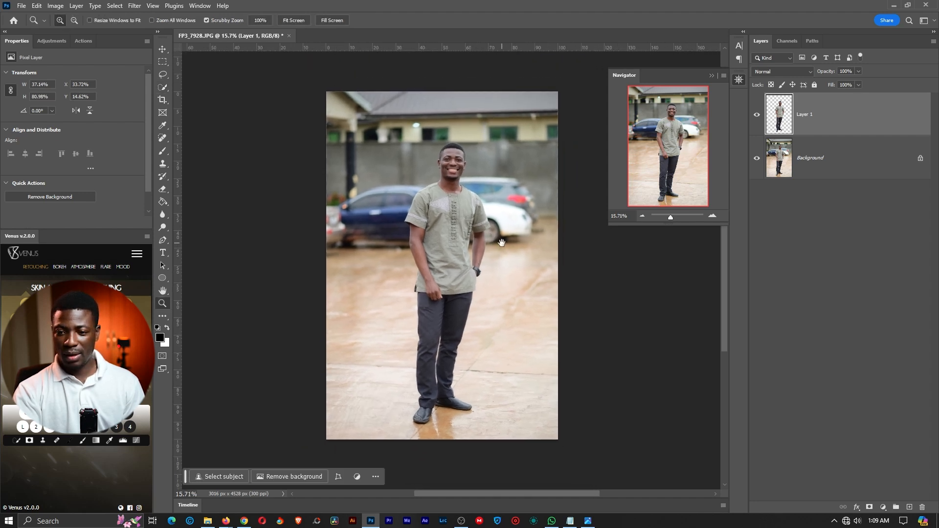
key("v")
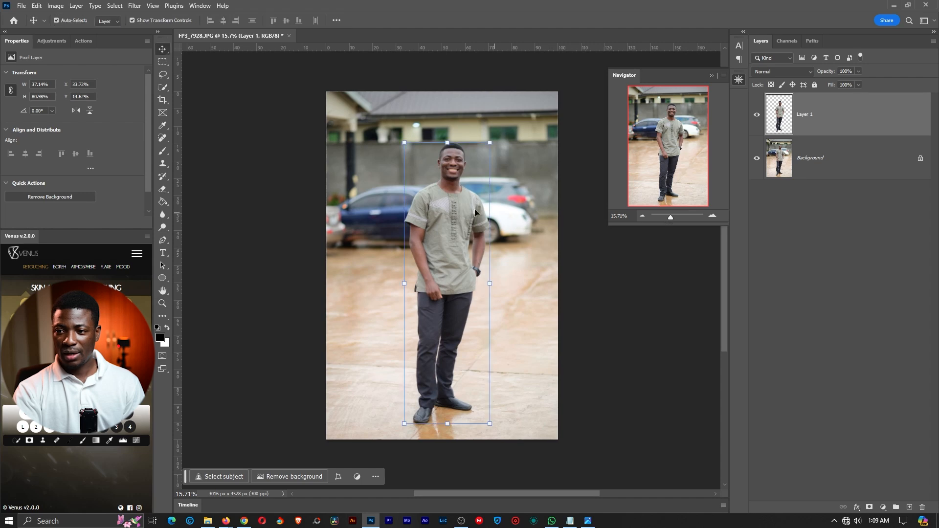
left_click_drag(426, 194, 462, 193)
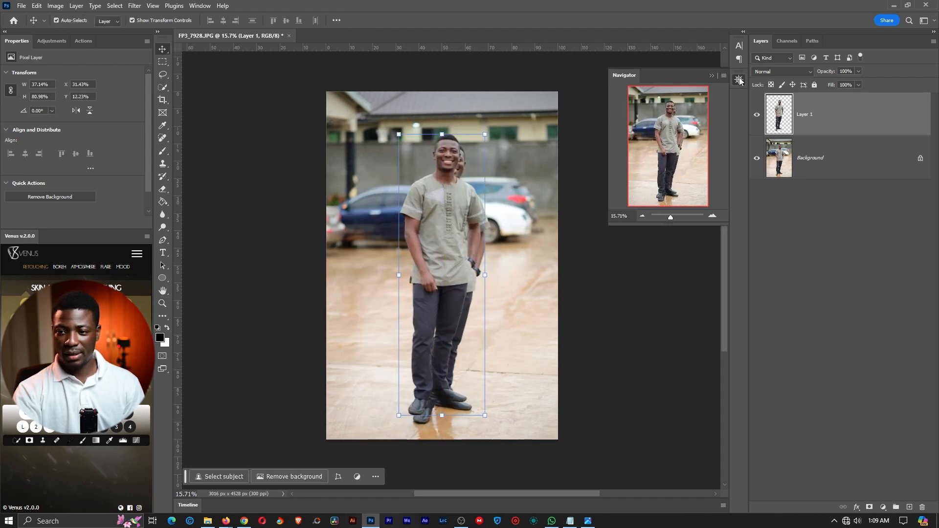
left_click(740, 79)
mouse_move(446, 218)
left_mouse_down()
mouse_move(444, 238)
mouse_move(456, 209)
mouse_move(434, 208)
left_mouse_up()
Step: Undo the trial moves of the cut-out and add a Solid Color fill layer directly above the Background layer
left_click(856, 159)
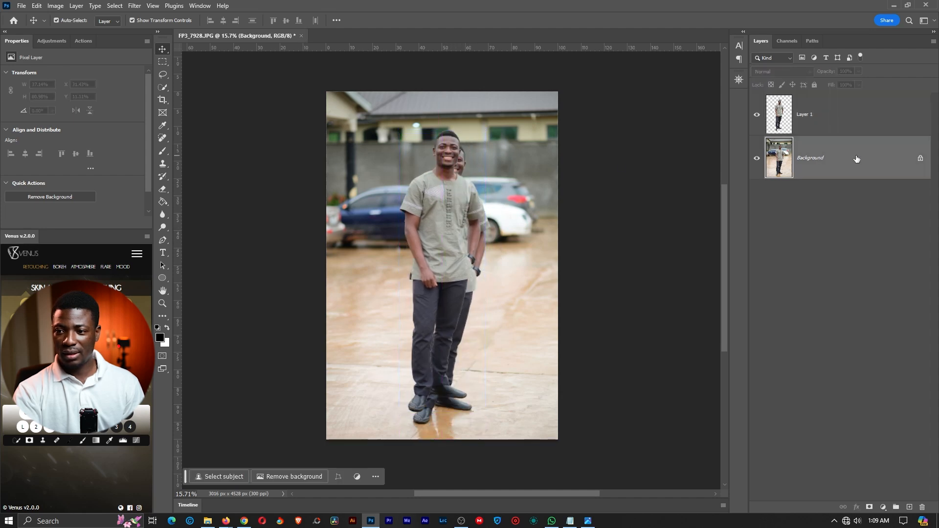
key("ctrl+z")
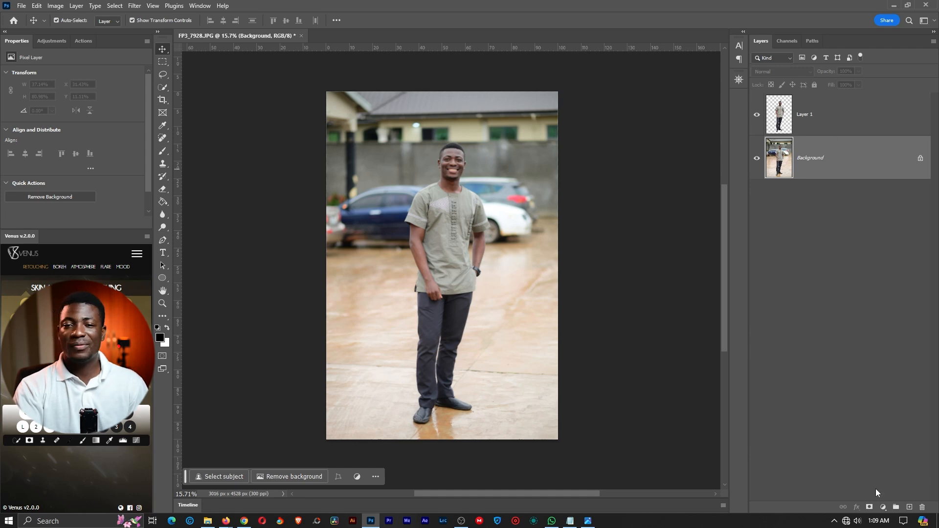
left_click(884, 508)
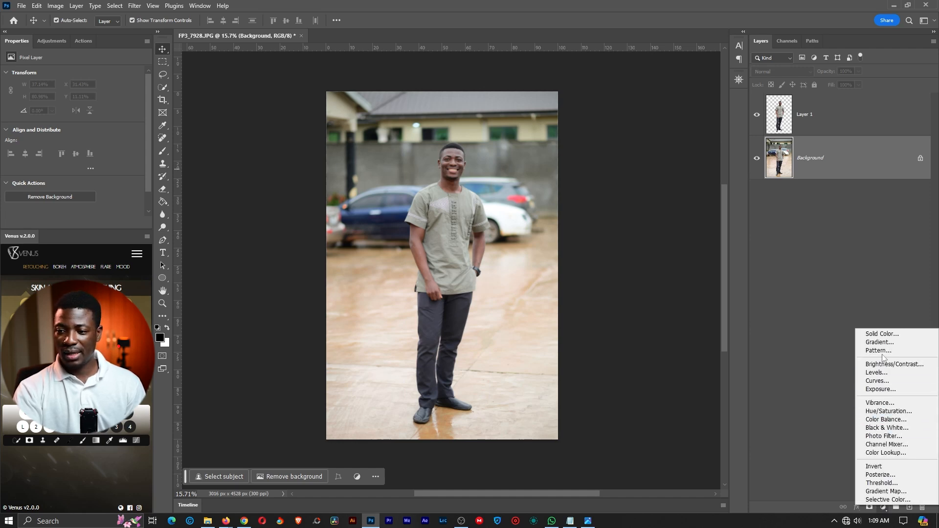
left_click(881, 334)
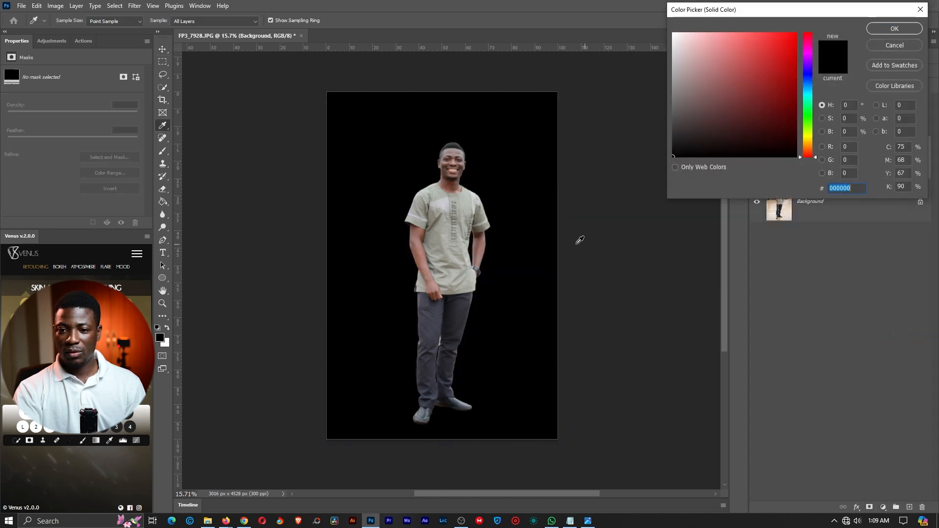
Step: Sample the shirt's green for the fill and darken it to the muted green 707d6b
left_click(439, 190)
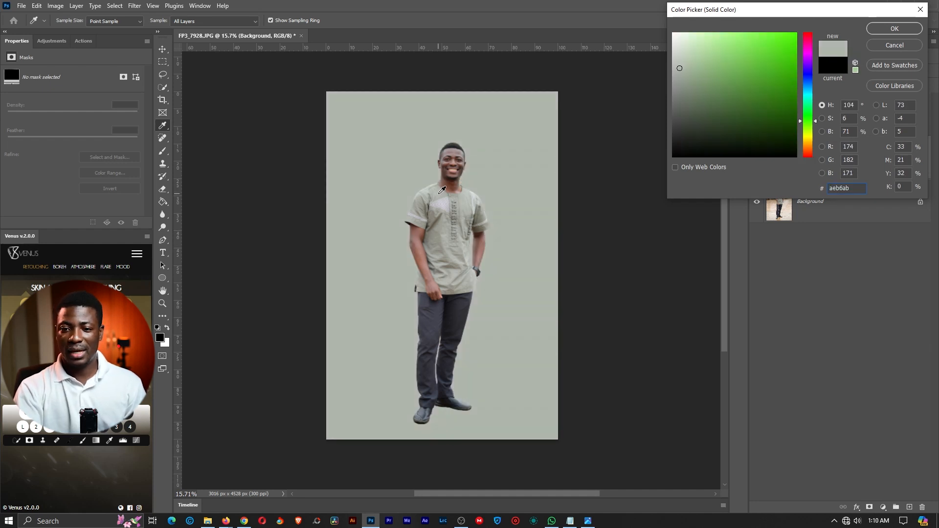
left_click(458, 309)
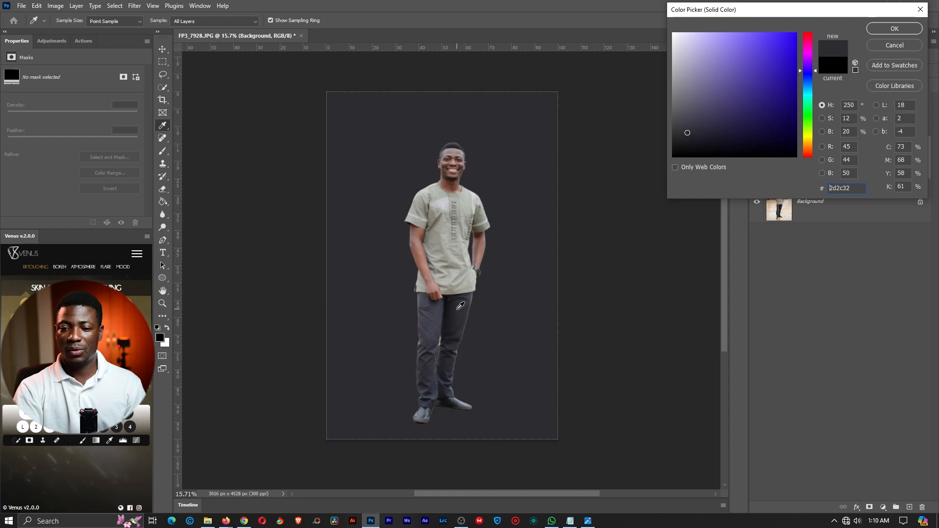
left_click(442, 190)
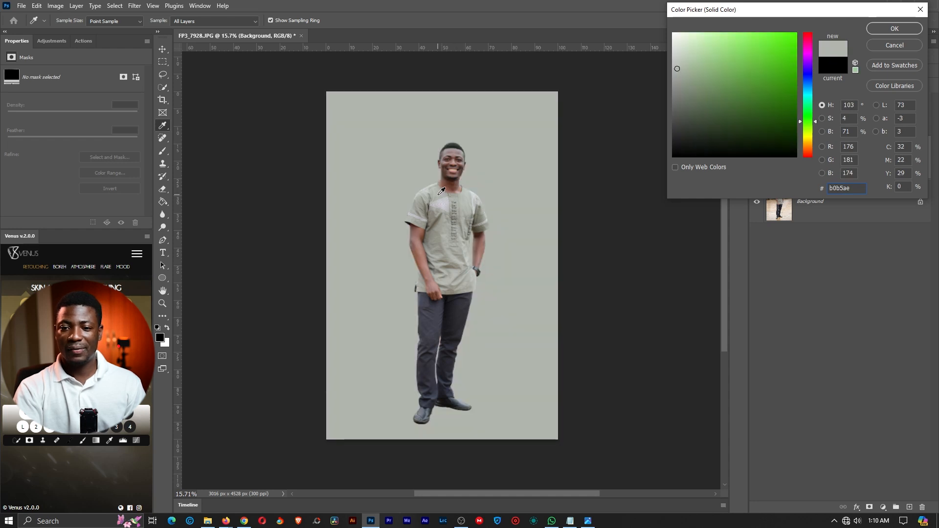
mouse_move(692, 83)
left_mouse_down()
mouse_move(698, 76)
mouse_move(689, 72)
mouse_move(701, 68)
mouse_move(690, 96)
left_mouse_up()
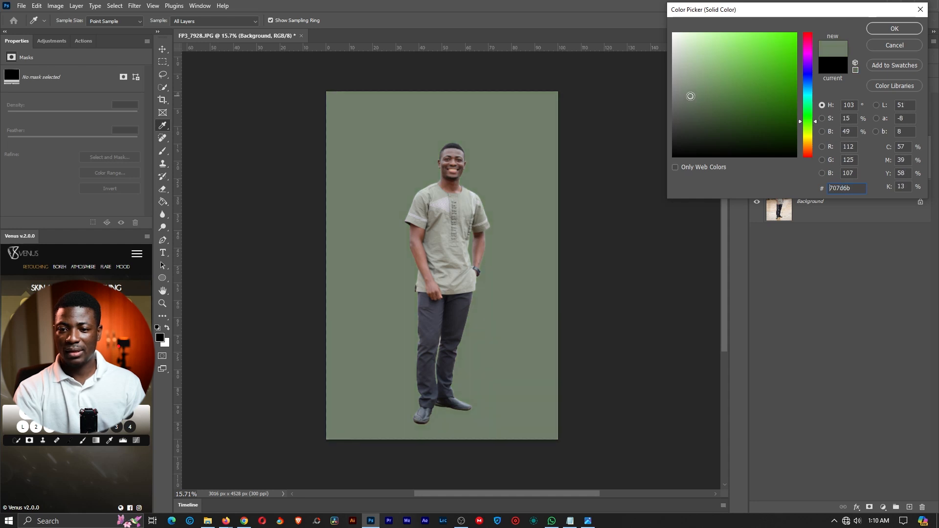
left_click(894, 29)
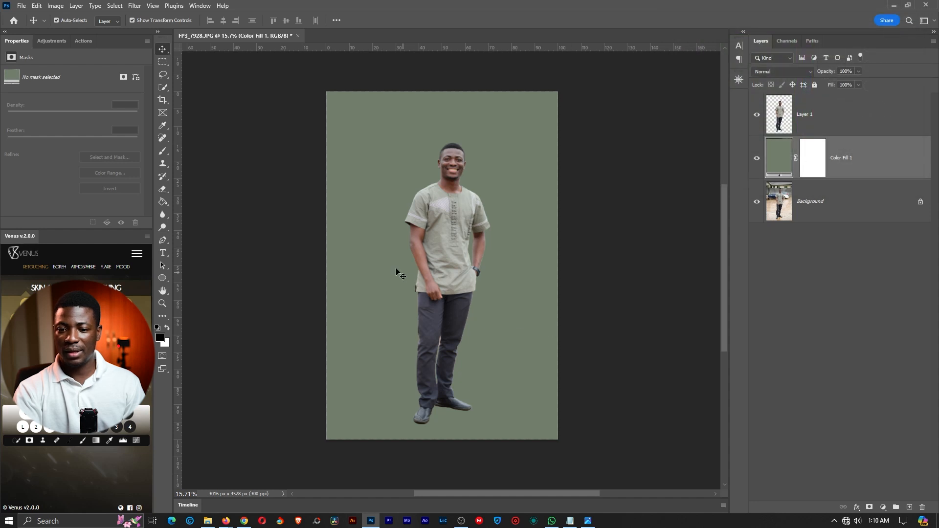
Step: Crop the canvas to a 1:1 square of about 4458 x 4459 px, extending both sides around the man
key("c")
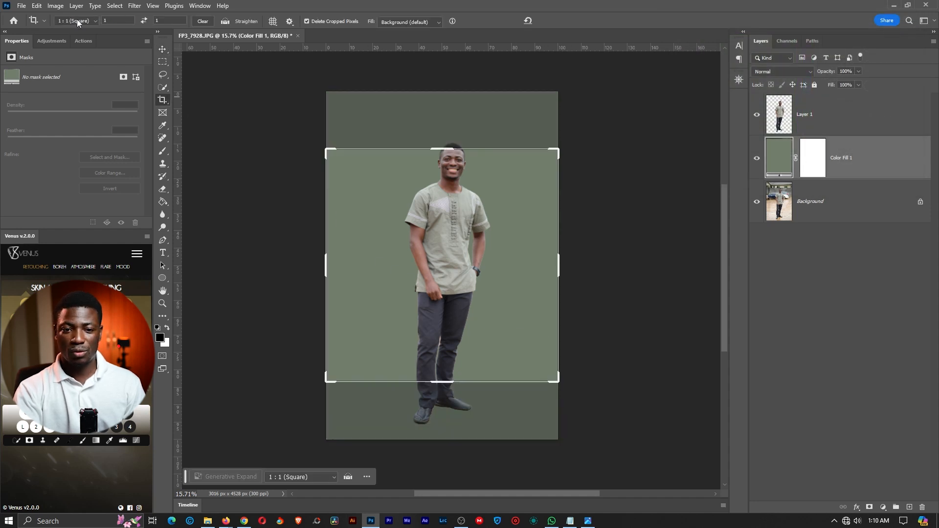
left_click_drag(447, 381, 444, 413)
left_click_drag(442, 120, 443, 93)
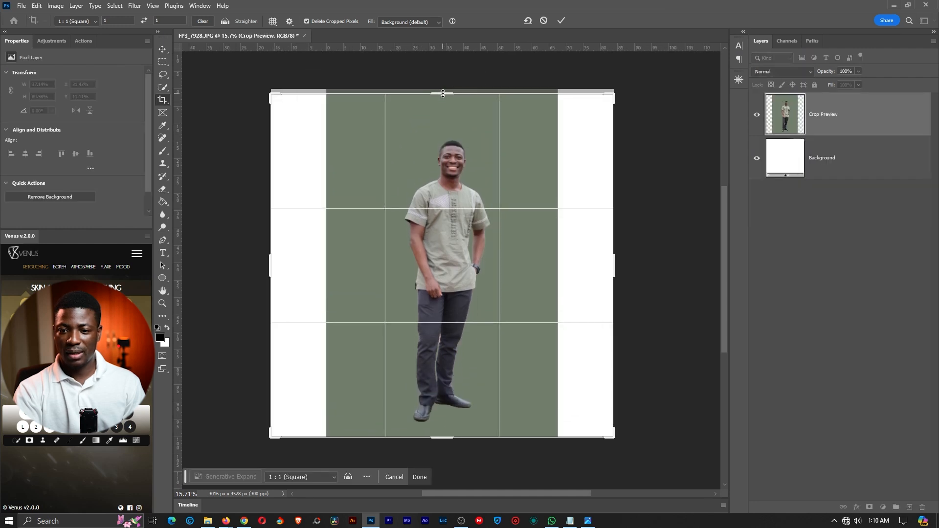
left_click(560, 21)
Step: Toggle the visibility of the man's cut-out layer and the color fill layer to review the layer stack
left_click_drag(486, 218, 436, 217)
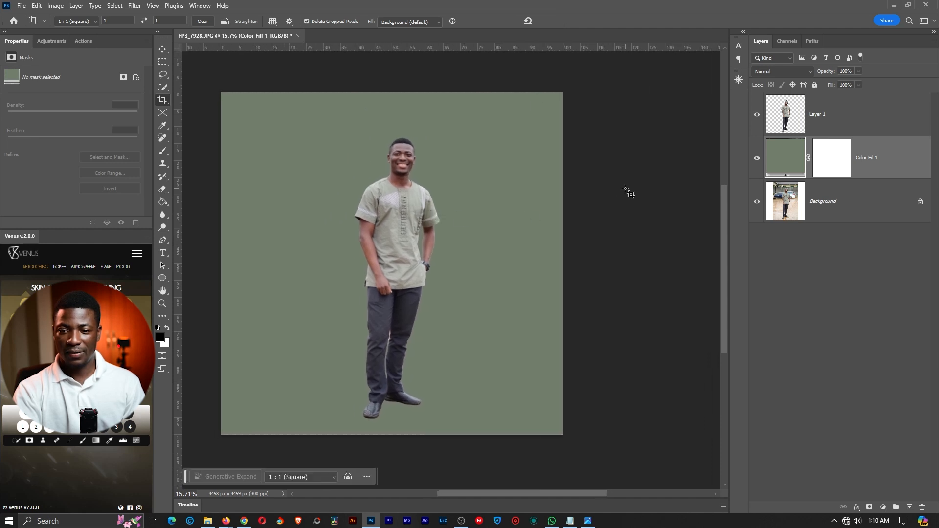
left_click(757, 116)
left_click(757, 158)
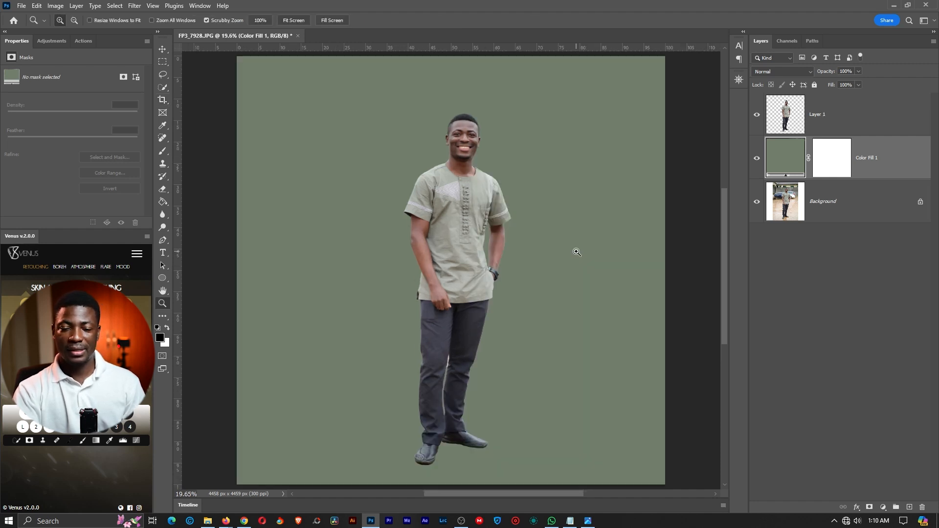
Step: Add a horizontal text layer with the man's name in capitals between his cut-out and the color fill, and select all its characters
left_click(162, 252)
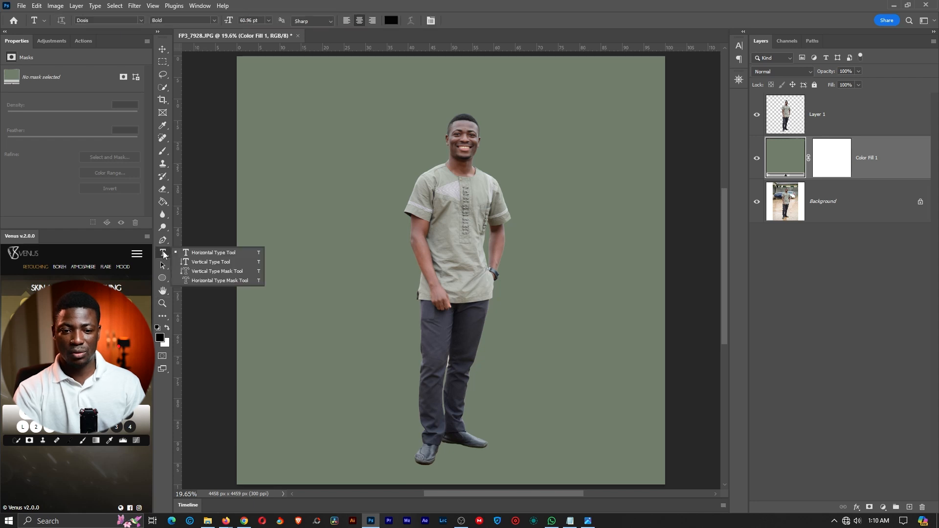
left_click(213, 253)
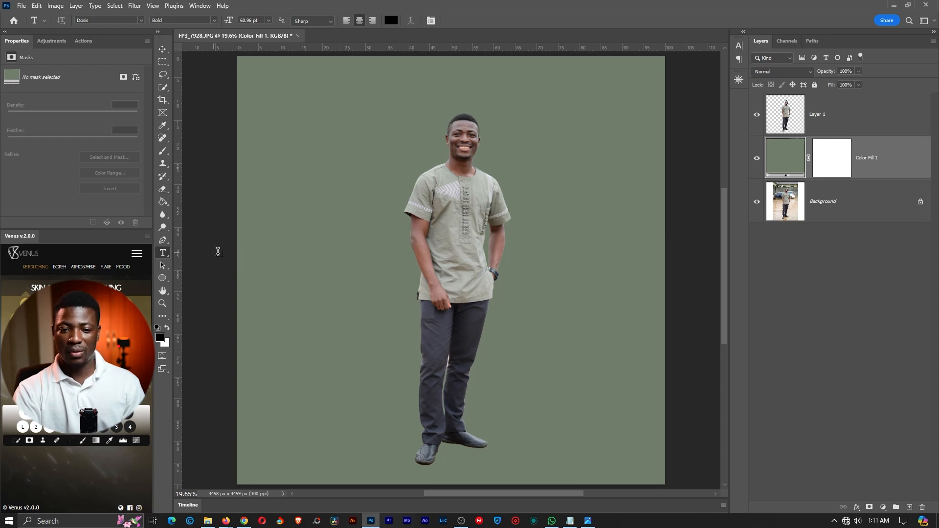
left_click(349, 202)
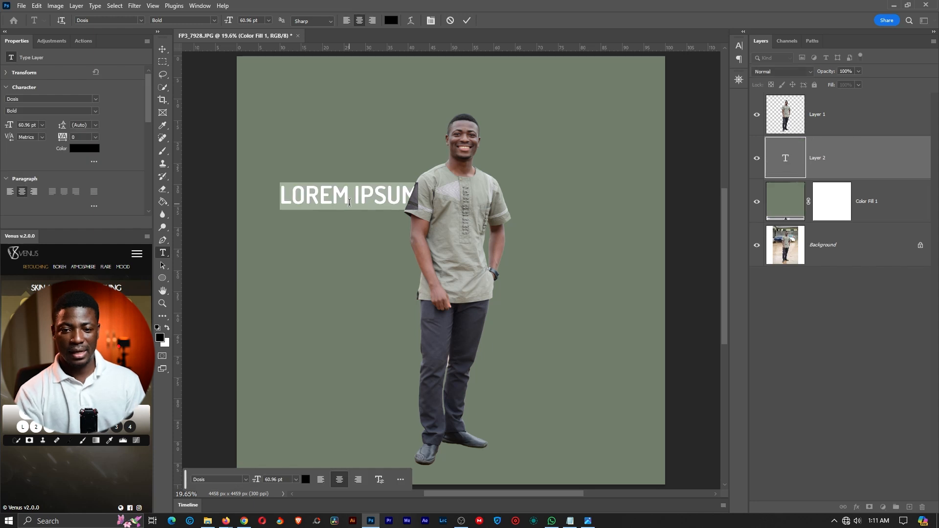
type("THEYO")
key("ctrl+a")
Step: Try the Montserrat font on the selected lettering and return it to Dosis
left_click(140, 20)
key("Down")
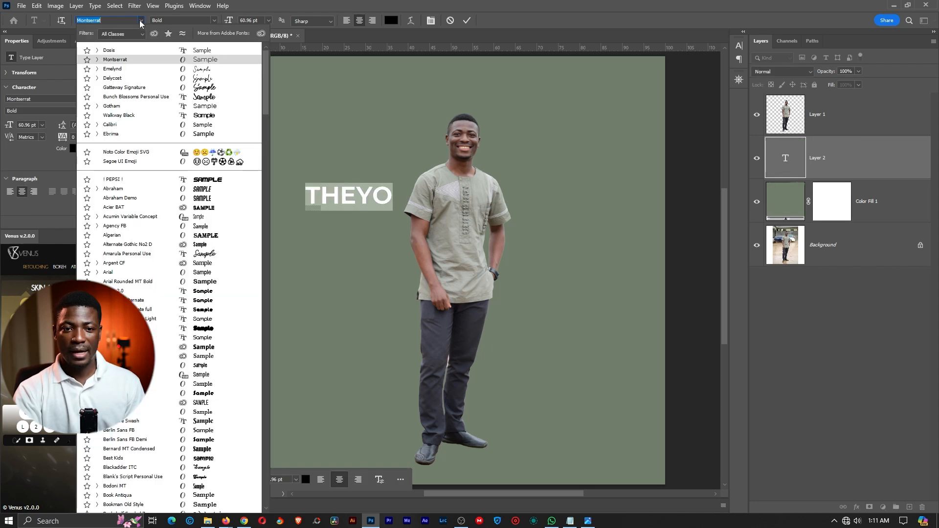
left_click(116, 60)
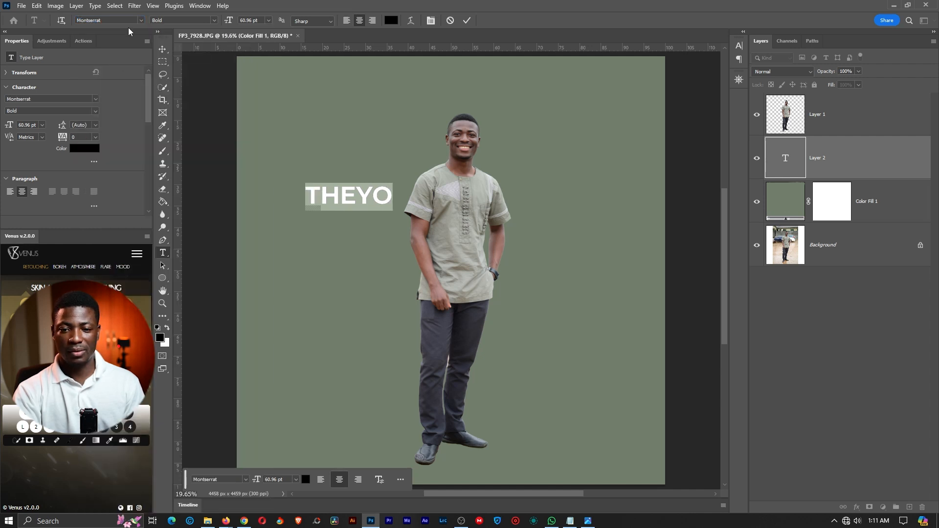
left_click(140, 19)
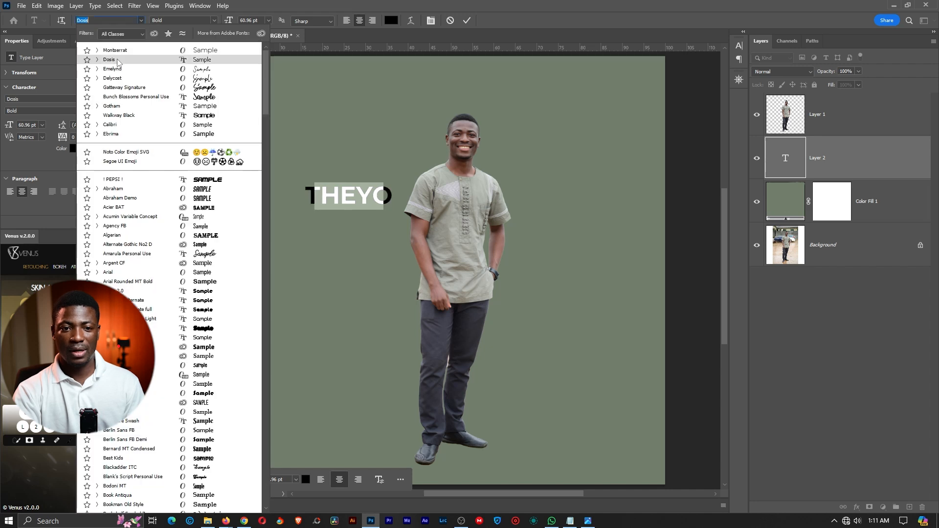
left_click(118, 62)
Step: Set the lettering's font style to ExtraBold and its size to 300 pt
left_click(214, 20)
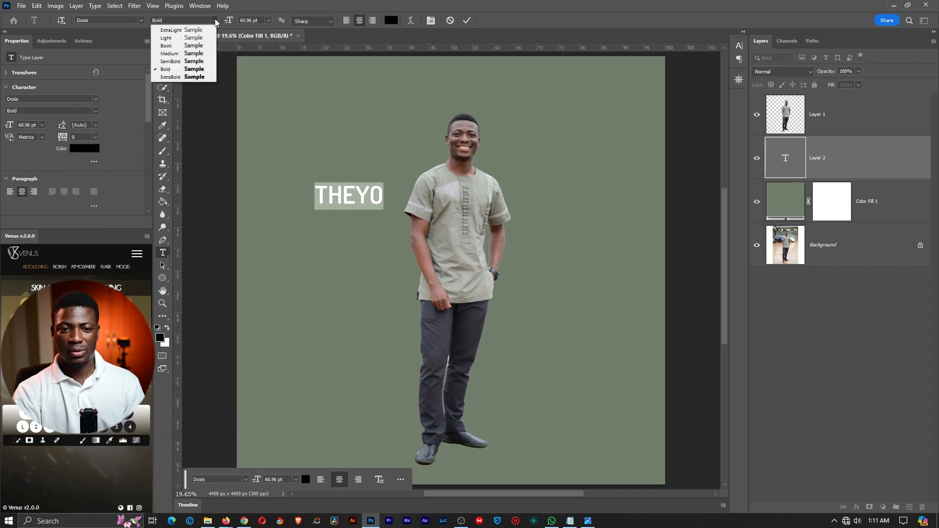
left_click(188, 78)
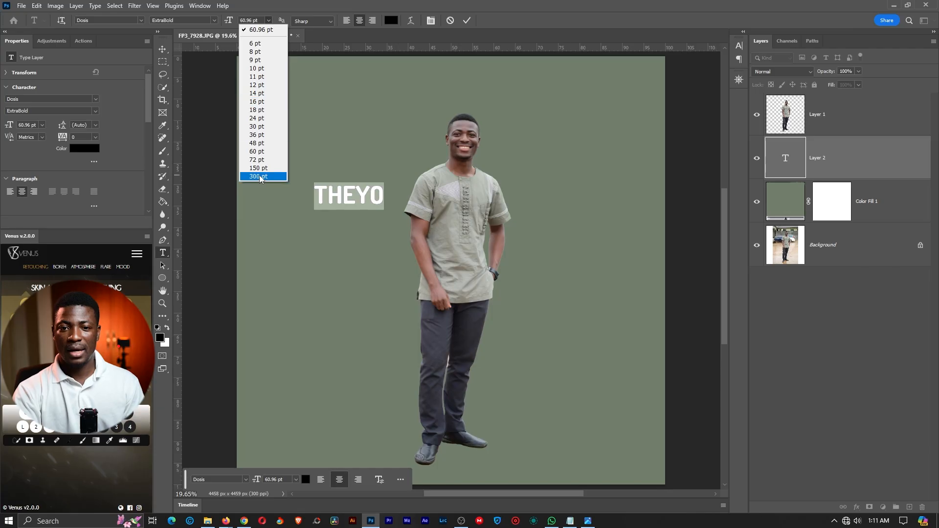
left_click(259, 177)
Step: Move the lettering horizontally centred behind the man's torso and commit the text
left_click(341, 175)
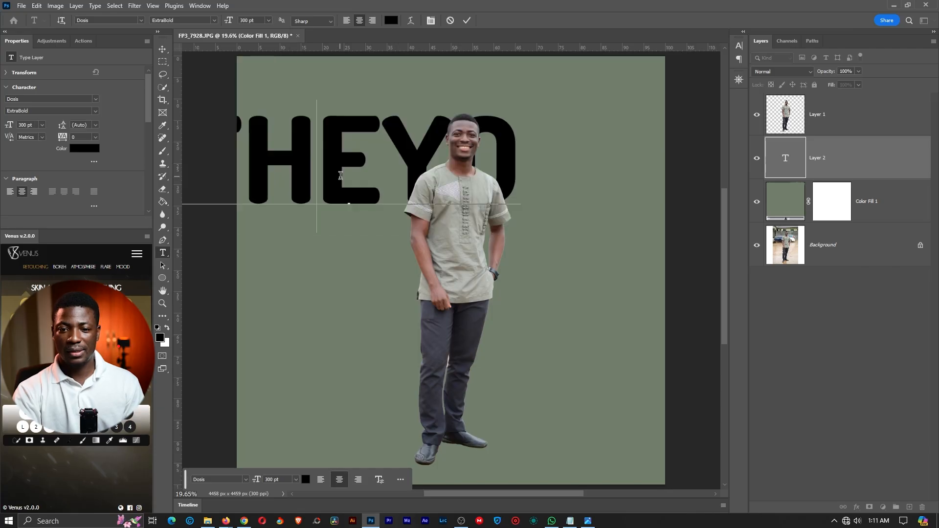
left_click_drag(361, 245, 473, 318)
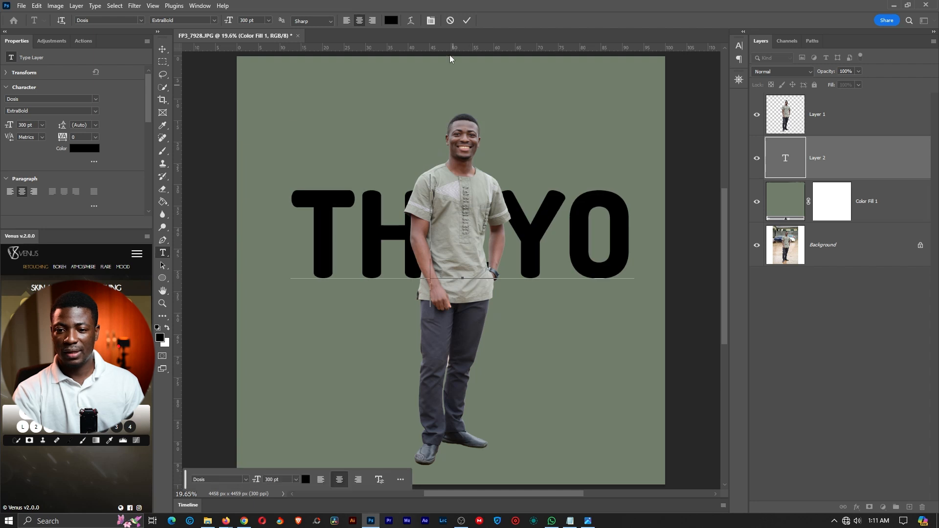
left_click(466, 20)
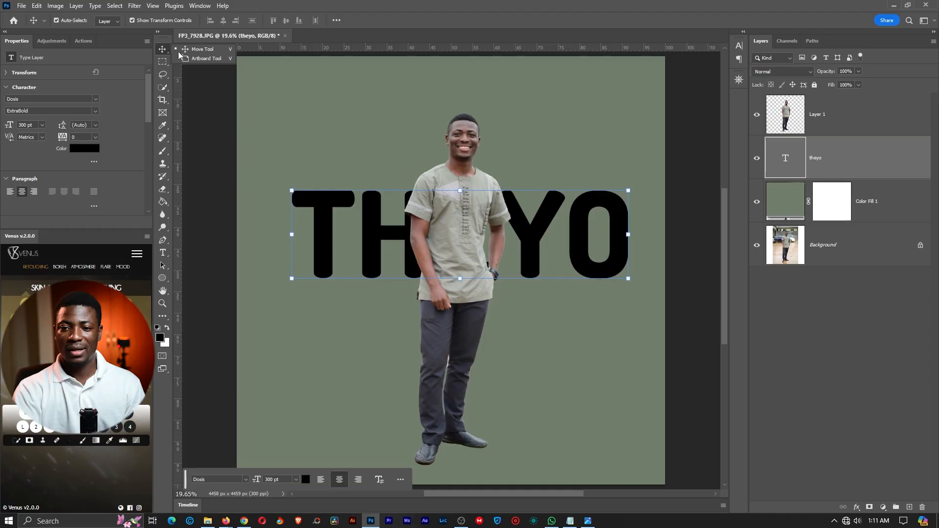
Step: Rotate the text layer by -90 degrees with Free Transform so the name reads vertically upward
right_click(161, 49)
left_click(191, 53)
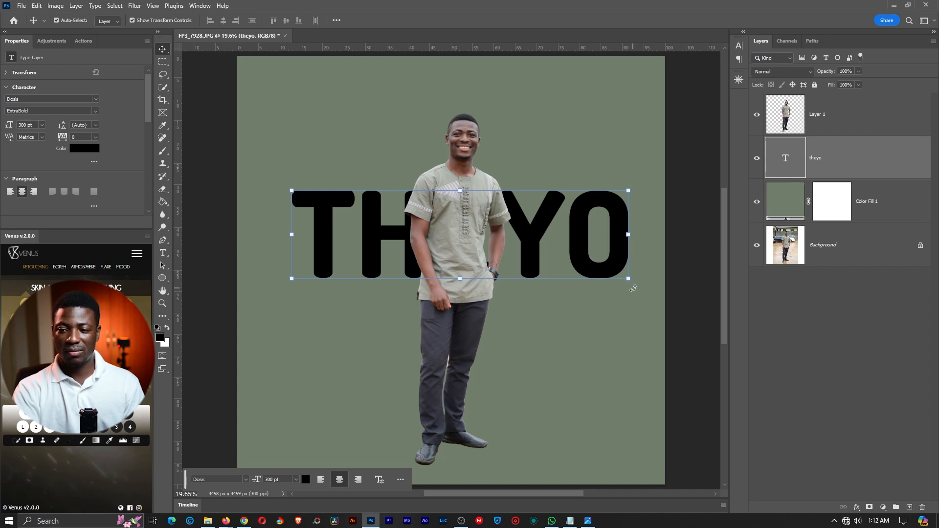
key("ctrl+t")
left_click_drag(633, 288, 448, 129)
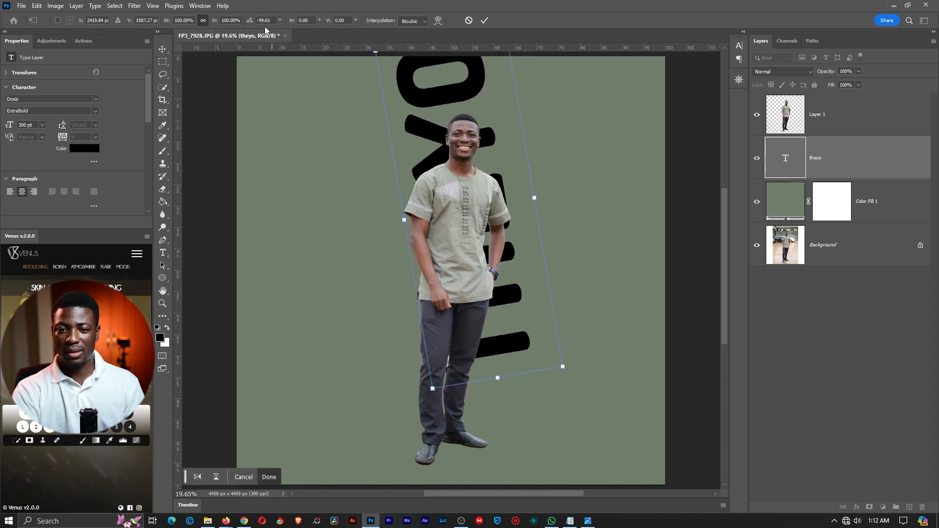
type("-90")
key("Return")
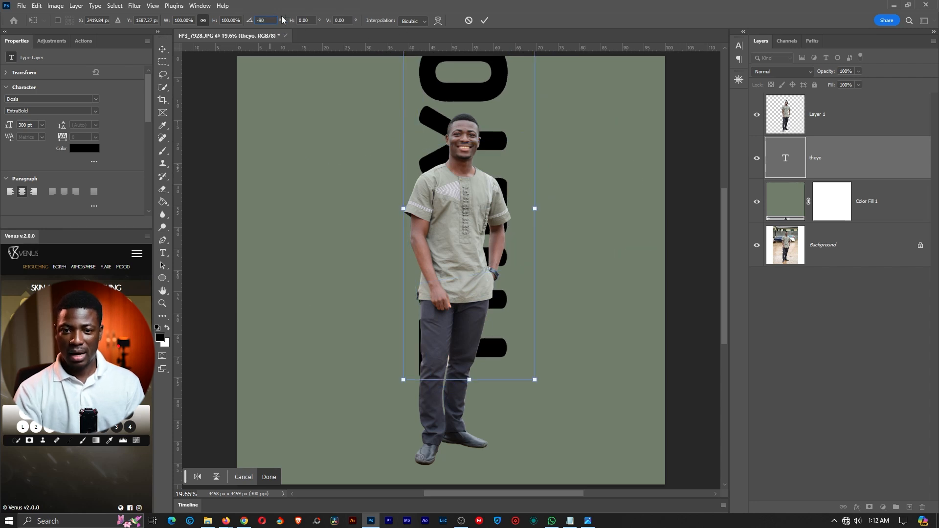
left_click(485, 22)
Step: Move the vertical lettering down behind the man's full figure and scale it proportionally to about 112%
left_click_drag(476, 106, 466, 165)
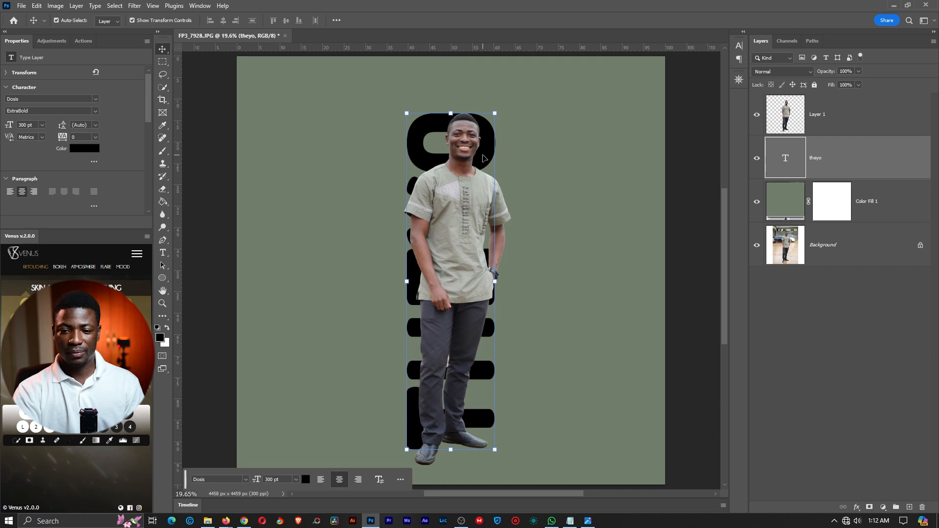
key("ctrl+t")
mouse_move(495, 281)
left_mouse_down()
mouse_move(550, 280)
mouse_move(507, 287)
left_mouse_up()
key("Return")
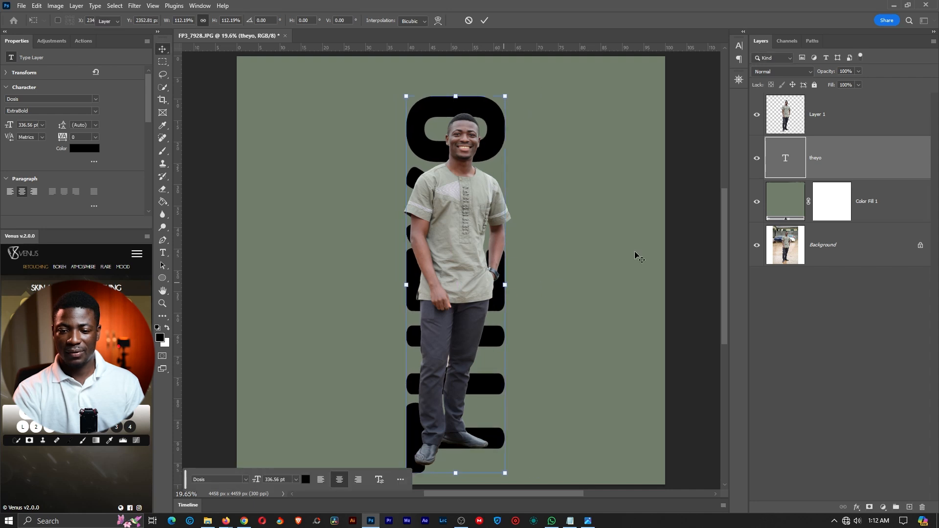
Step: Select the man's cut-out and the text layer together and shift both slightly up and left to centre them on the canvas
left_click(834, 114, "shift")
left_click_drag(463, 212, 459, 202)
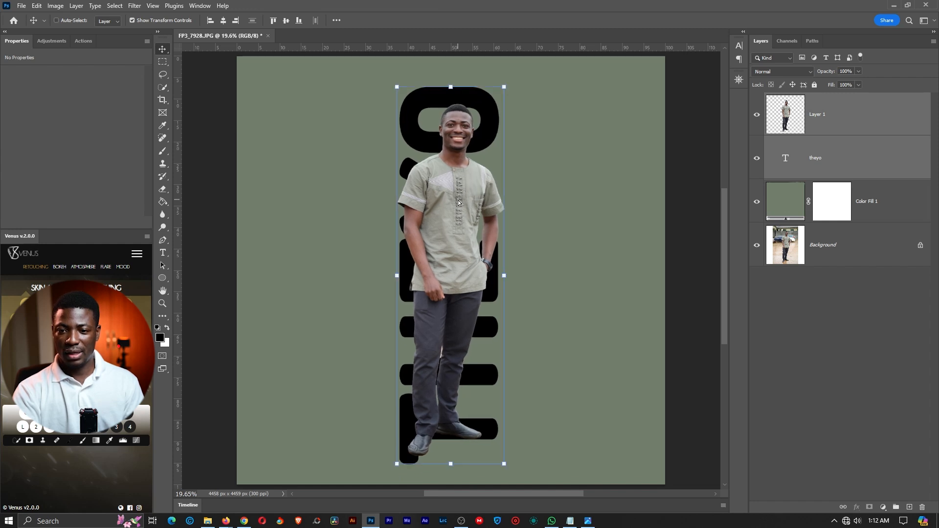
Step: Change the color of the vertical lettering to white (ffffff) and commit the text edit
left_click(783, 161)
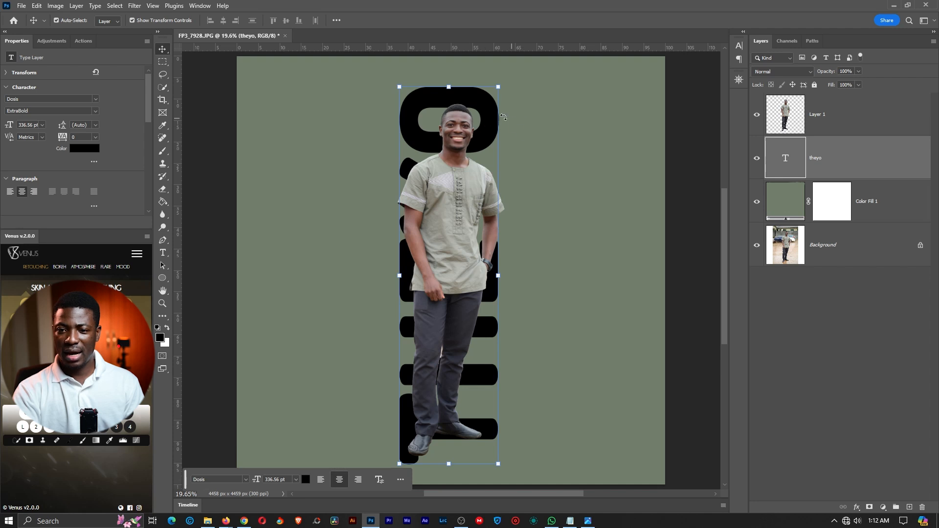
double_click(785, 157)
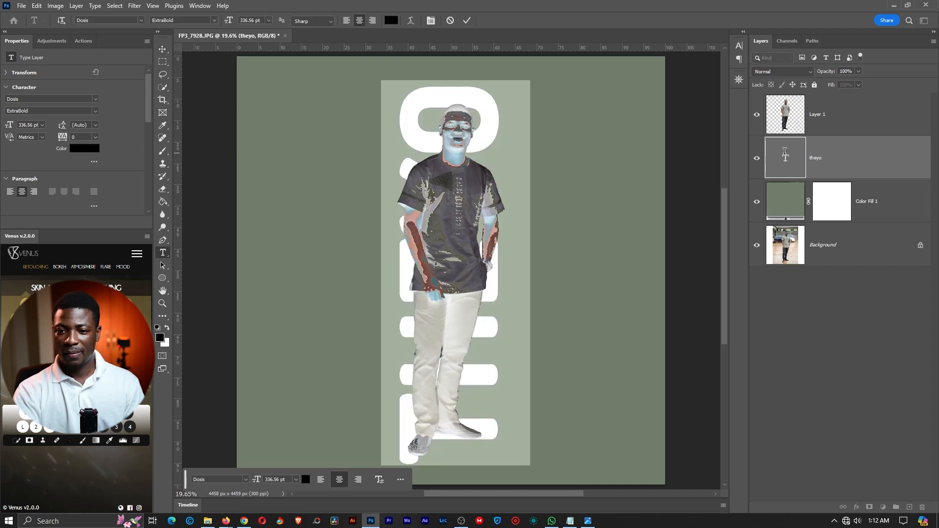
left_click(391, 21)
type("ffffff")
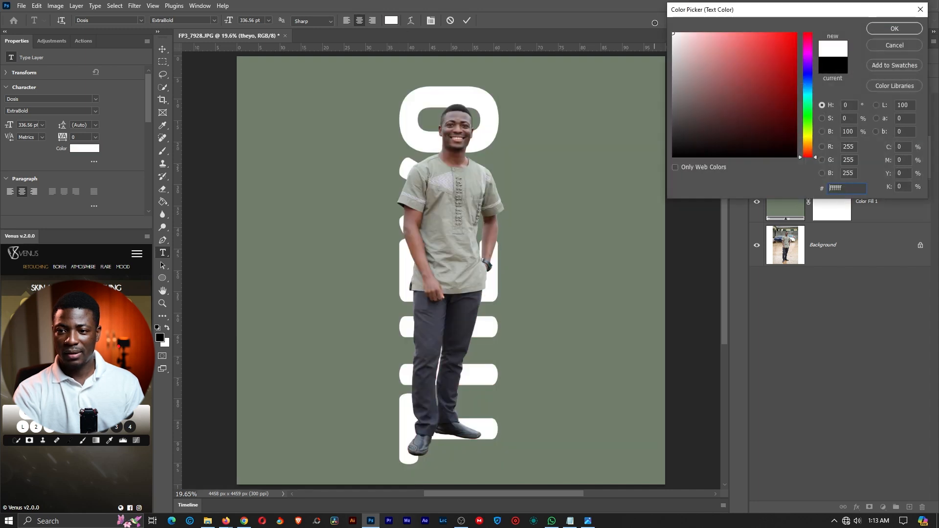
left_click(912, 29)
left_click(467, 20)
key("v")
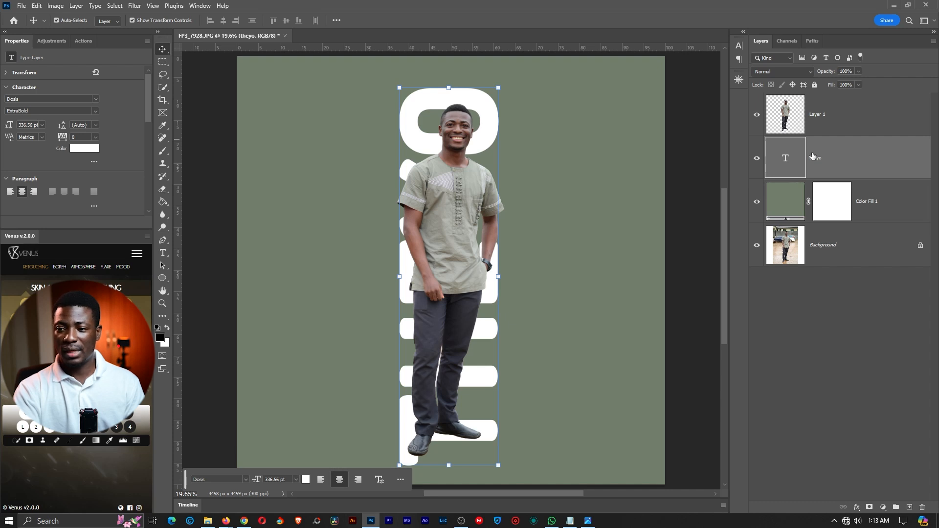
Step: Load the outlines of the text and of the man's cut-out as trial selections, inspect the man's edges up close, and deselect
left_click(785, 158, "ctrl")
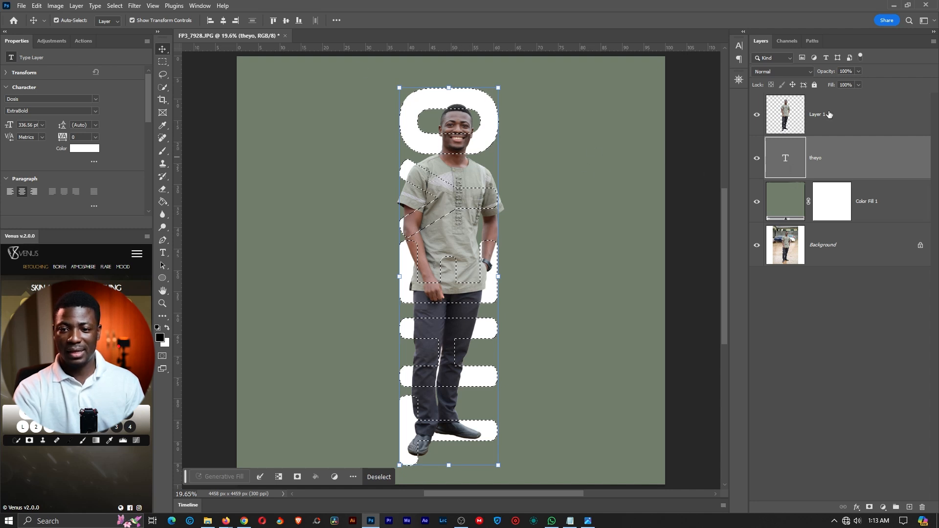
left_click(789, 116, "ctrl")
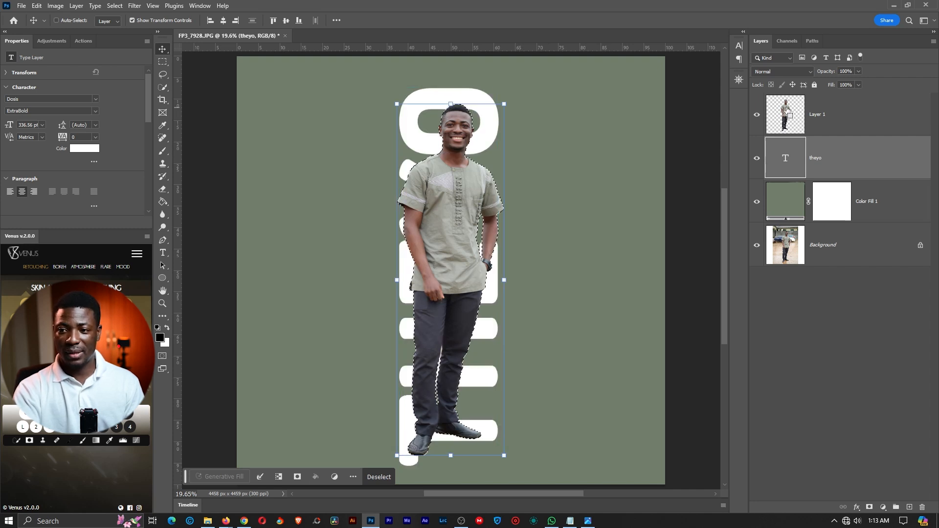
key("z")
left_click(462, 134)
left_click(465, 133)
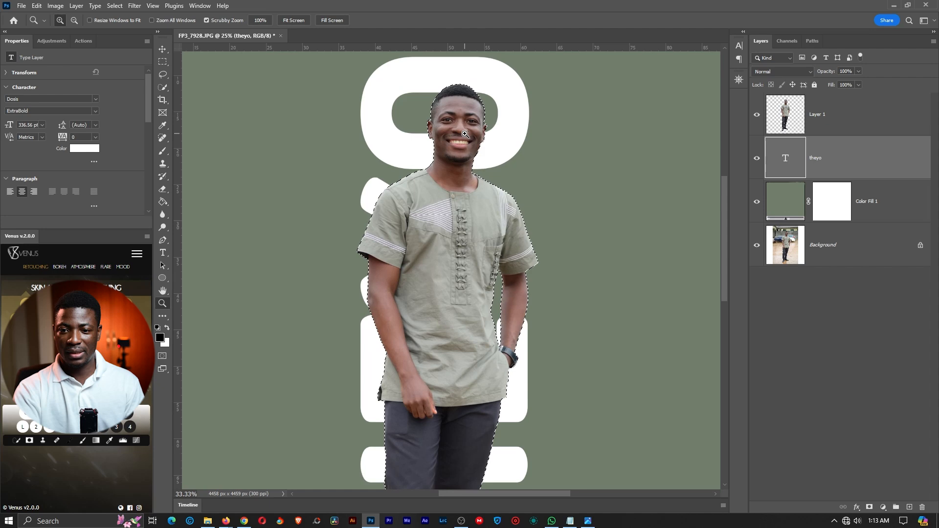
left_click(464, 133)
left_click(465, 134)
key("ctrl+d")
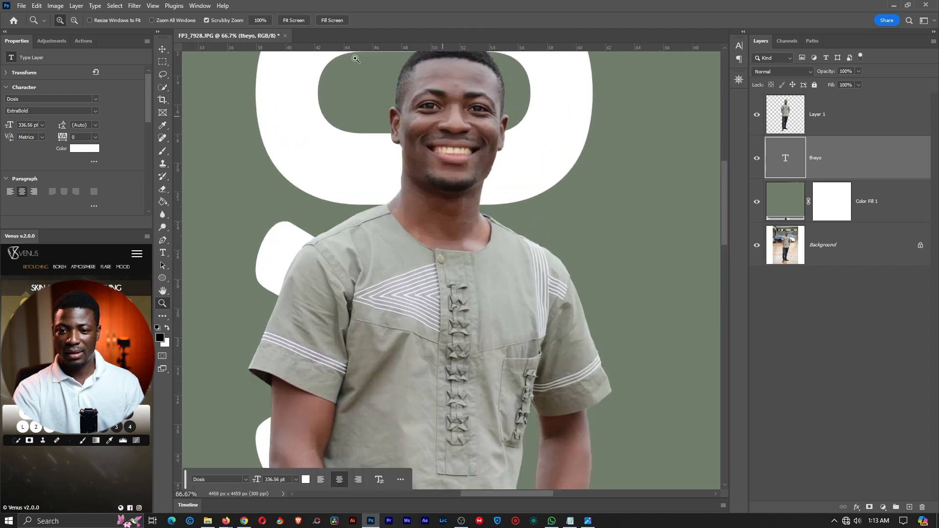
left_click(293, 20)
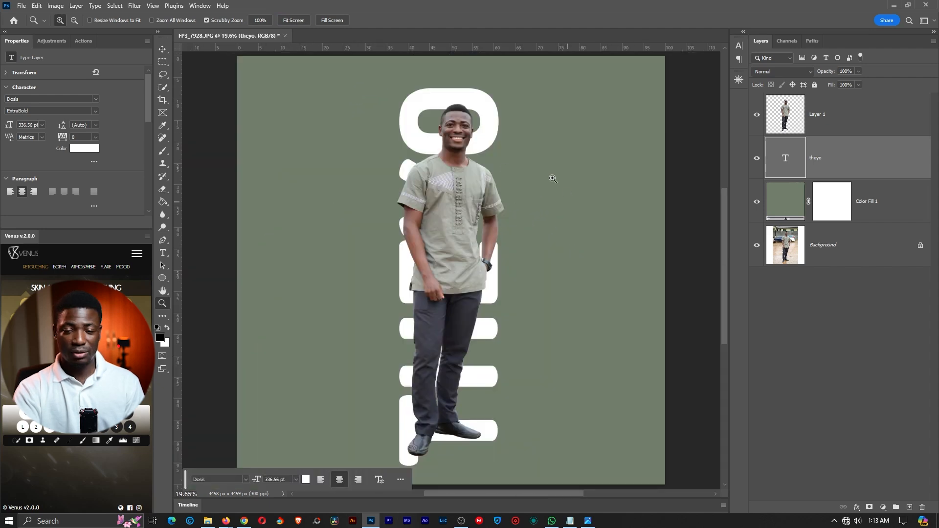
Step: Load the lettering's outline as a selection, rename the man's layer IMAGE, and add a layer mask to it from that selection
left_click(785, 159, "ctrl")
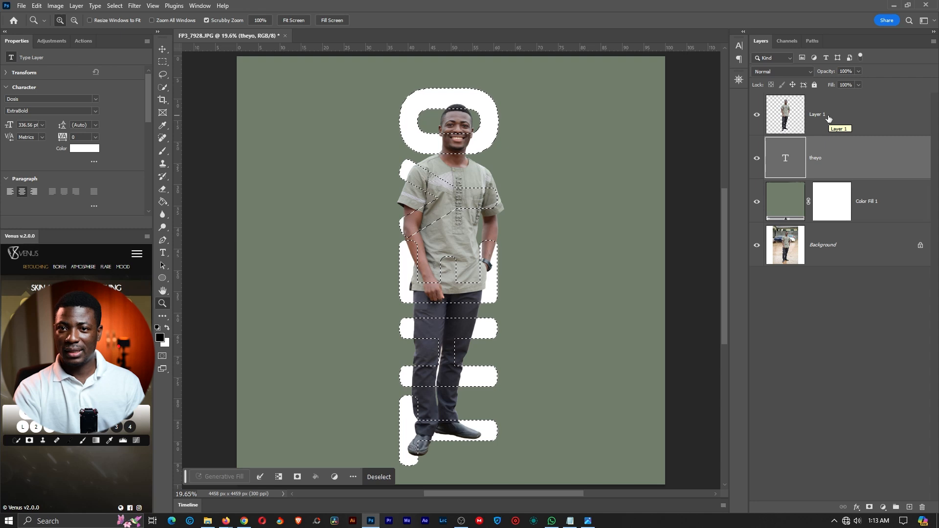
left_click(828, 119)
double_click(823, 115)
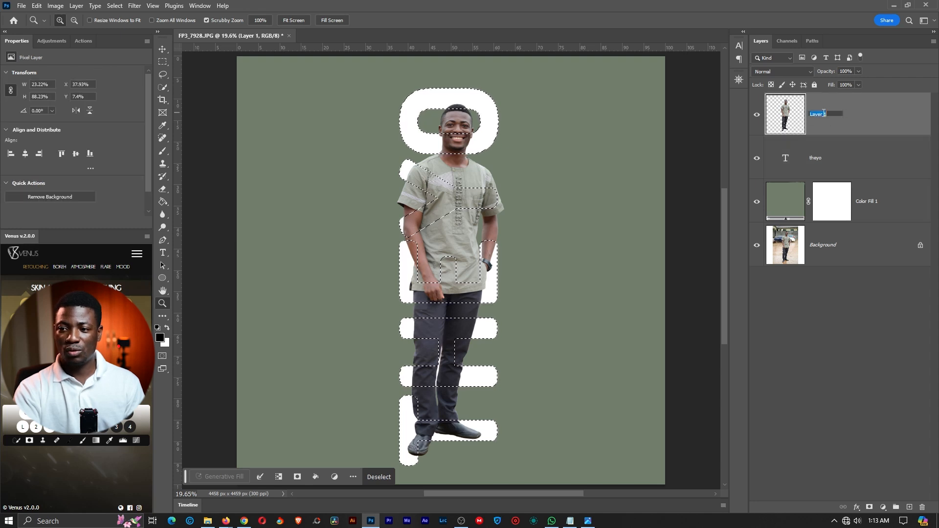
type("IMAGE")
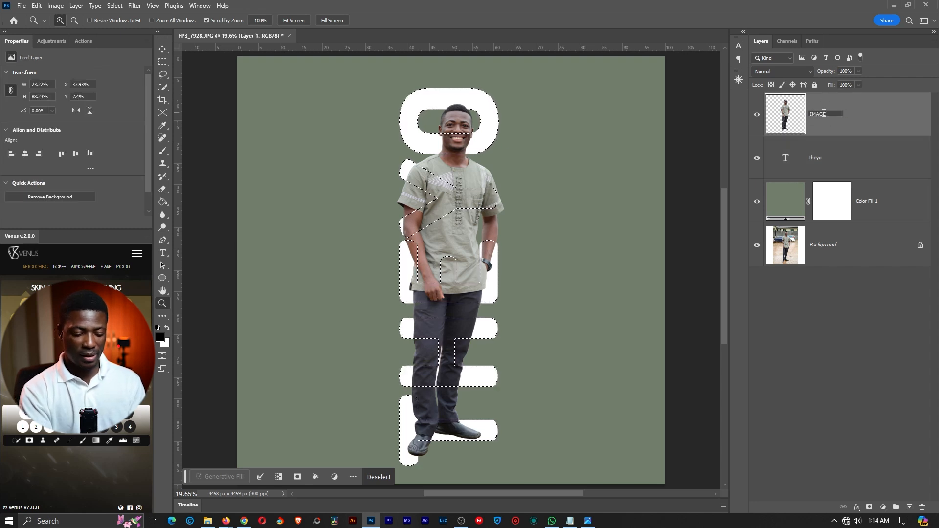
key("Return")
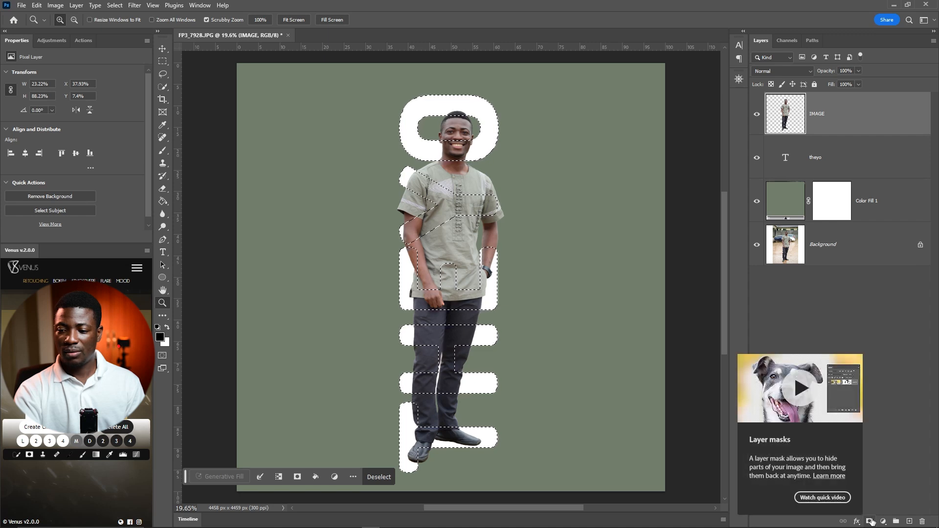
left_click(872, 522)
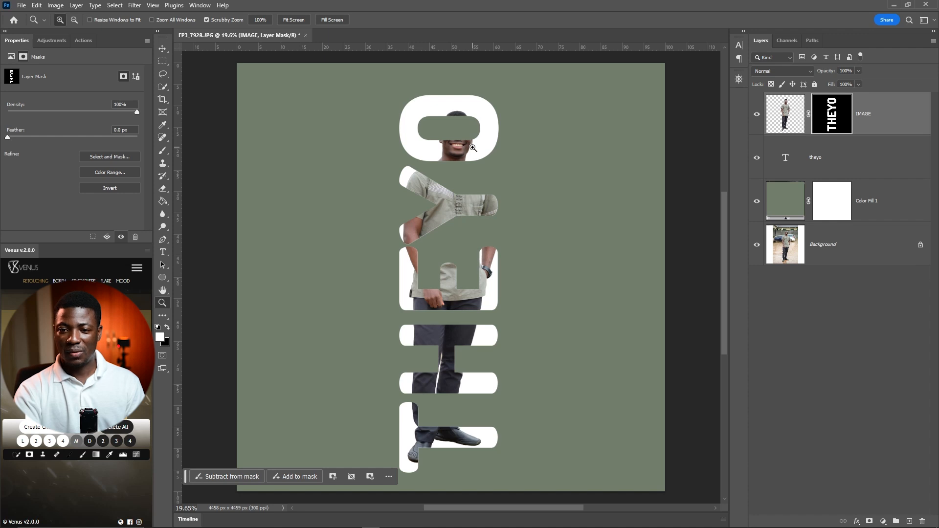
Step: Activate the Brush tool for the IMAGE layer mask with the Hard Round tip at 243 px and 100% hardness
left_click_drag(468, 122, 499, 117)
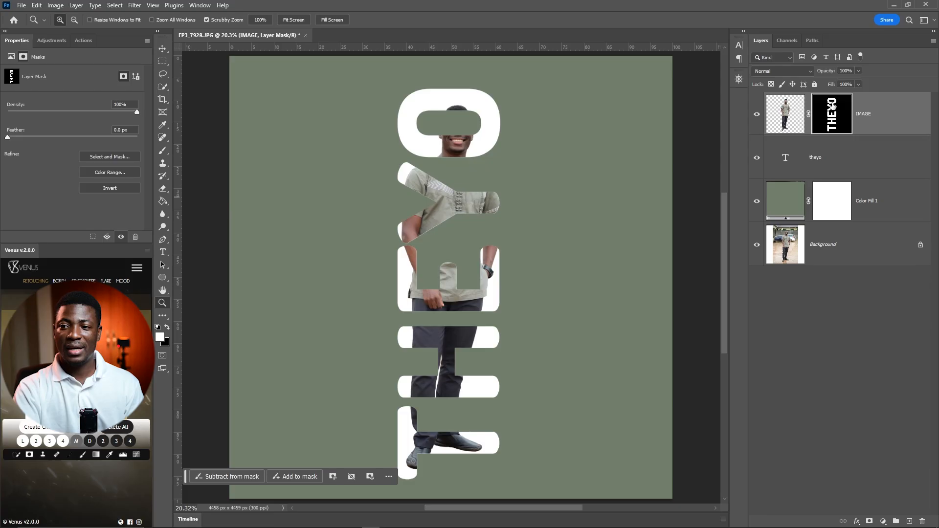
left_click_drag(477, 118, 506, 169)
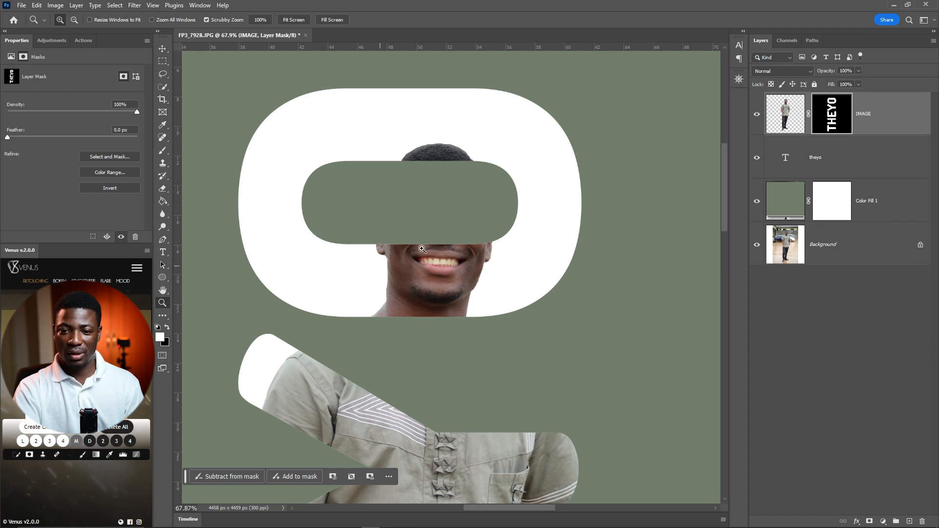
left_click_drag(163, 152, 219, 149)
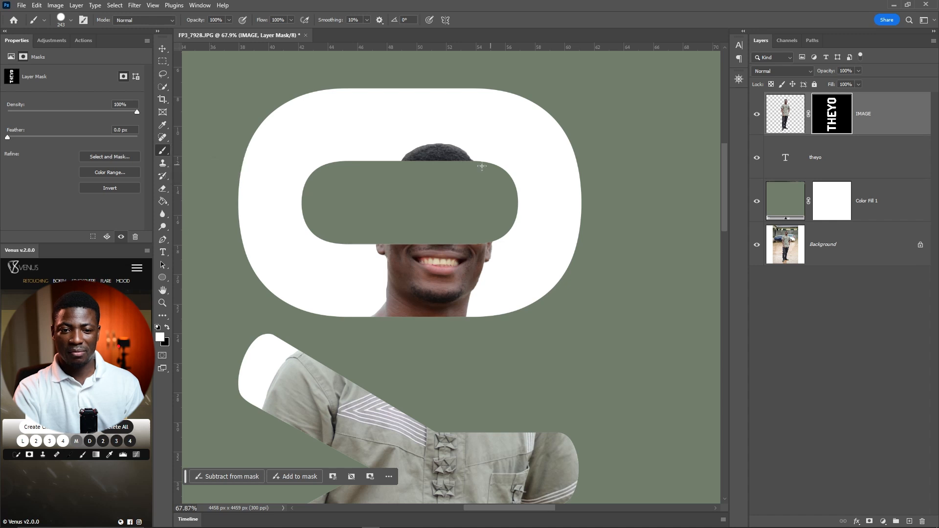
right_click(523, 162)
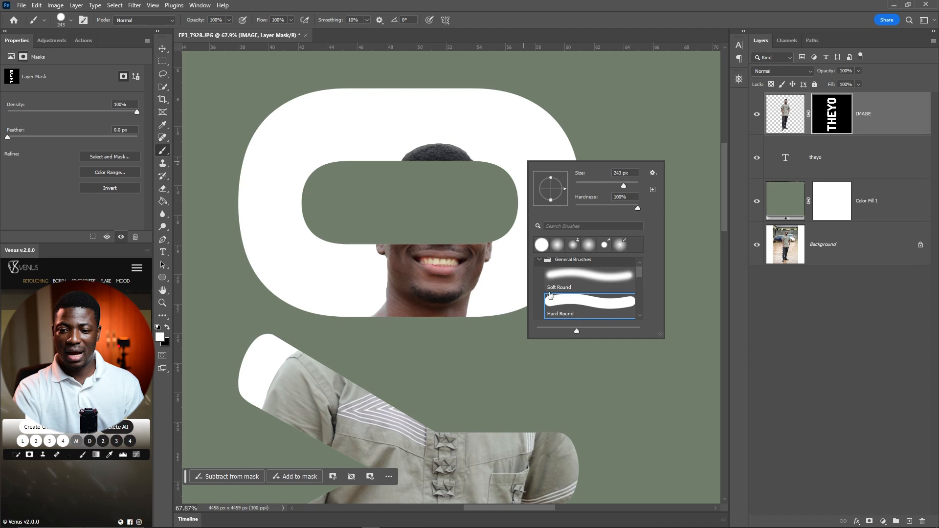
left_click(476, 236)
key("ctrl+z")
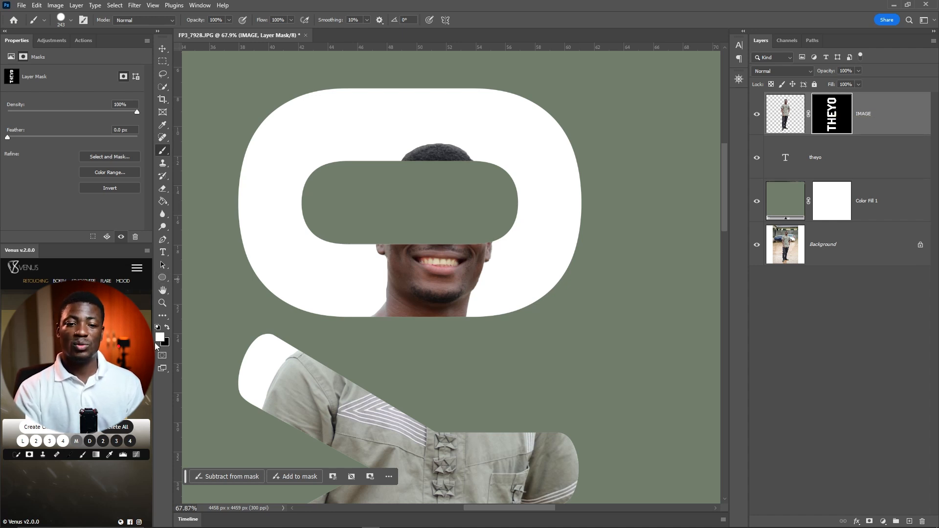
Step: Make white the foreground color and brush on the IMAGE mask across the O's opening to reveal the man's face and hair
left_click(168, 327)
left_click(168, 328)
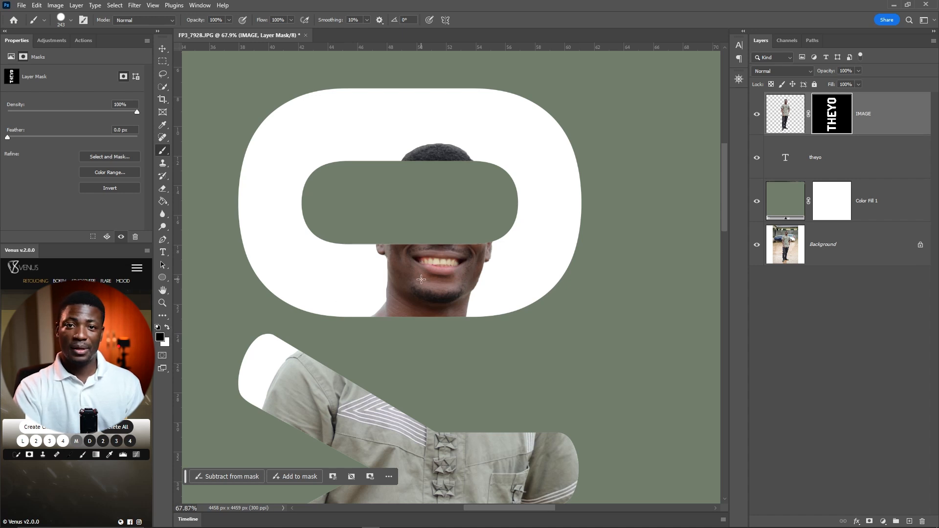
key("x")
key("x")
key("x")
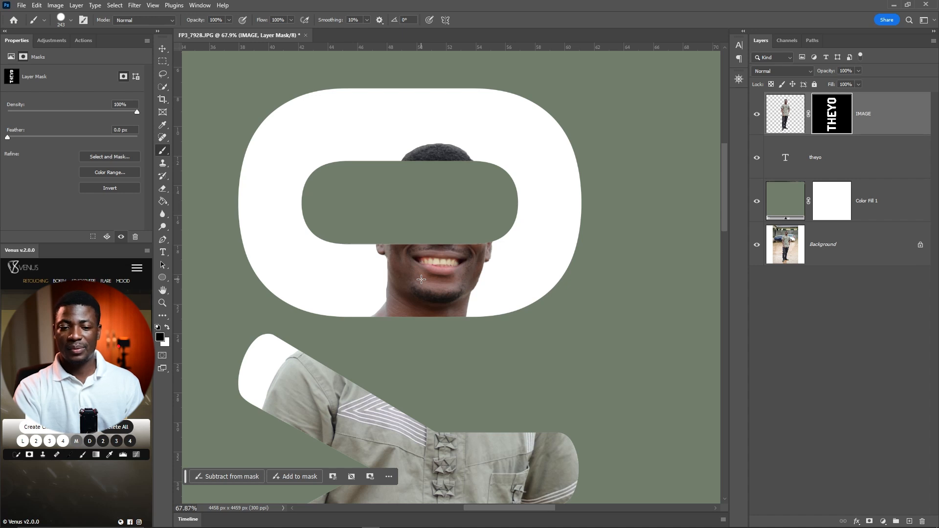
key("x")
key("x")
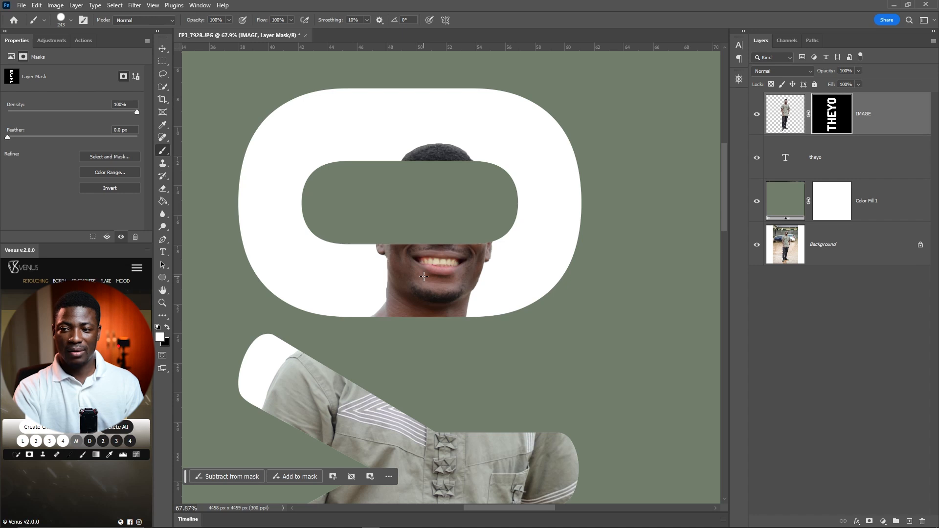
mouse_move(447, 163)
left_mouse_down()
mouse_move(442, 185)
mouse_move(467, 177)
mouse_move(412, 165)
mouse_move(393, 183)
mouse_move(405, 154)
mouse_move(415, 146)
mouse_move(375, 191)
mouse_move(375, 229)
mouse_move(502, 207)
left_mouse_up()
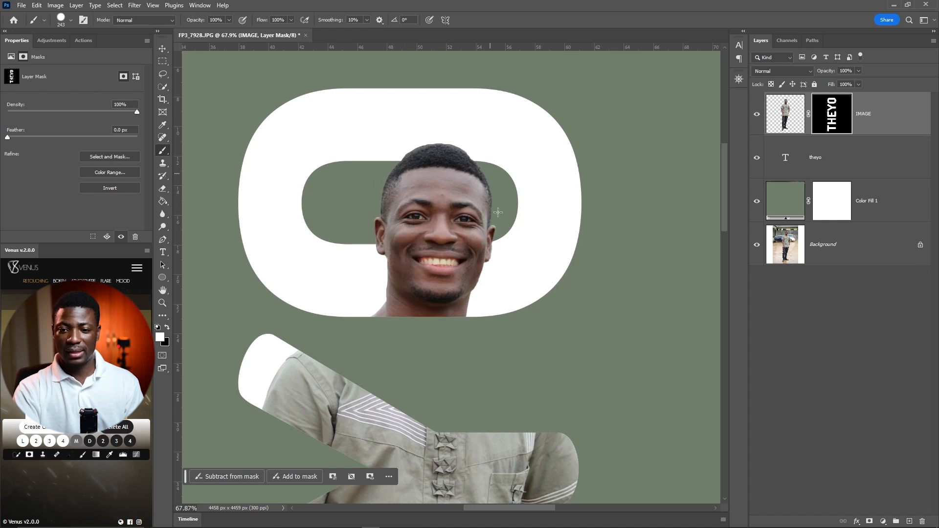
Step: Try revealing the man's neck, chest and sleeve around the Y with the large white brush, and undo these strokes
left_click_drag(494, 294, 486, 159)
mouse_move(424, 160)
left_mouse_down()
mouse_move(309, 213)
mouse_move(414, 280)
mouse_move(462, 294)
mouse_move(511, 279)
mouse_move(555, 289)
mouse_move(560, 303)
mouse_move(528, 243)
mouse_move(487, 202)
mouse_move(388, 246)
mouse_move(447, 187)
mouse_move(395, 236)
left_mouse_up()
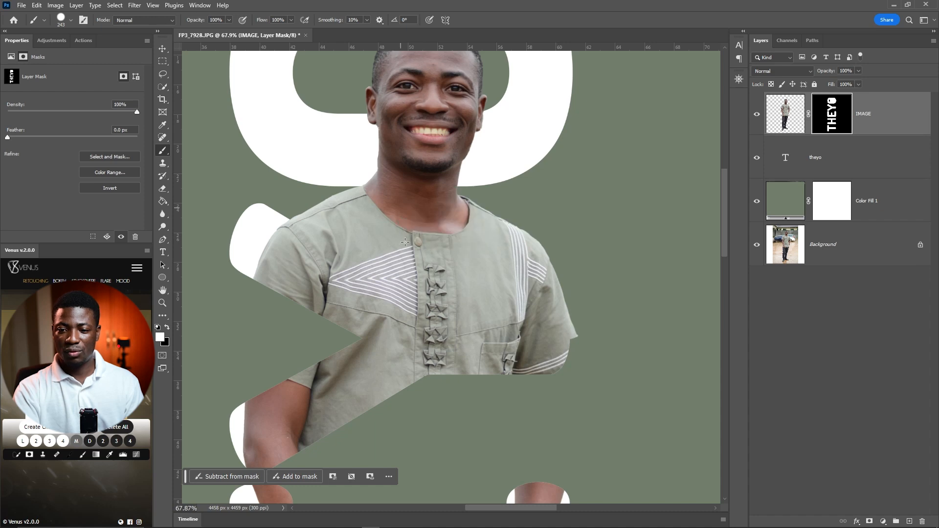
left_click_drag(579, 353, 580, 361)
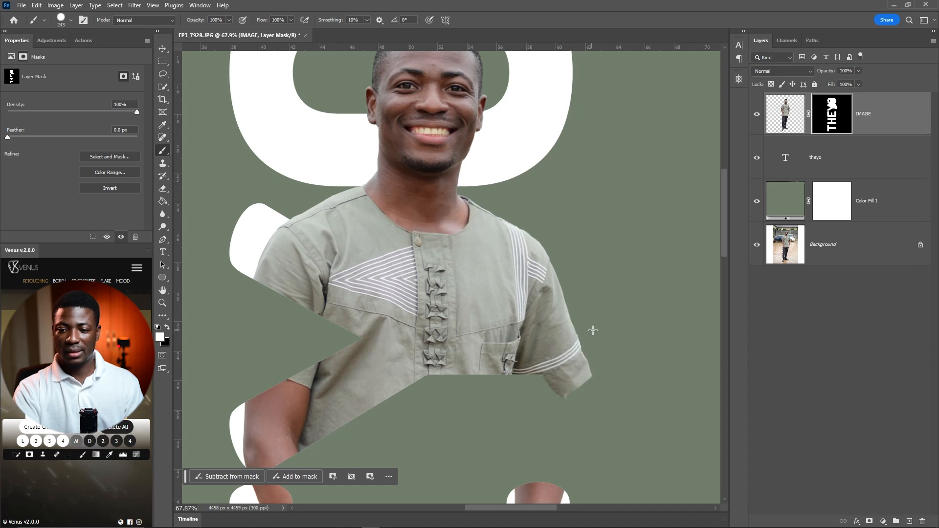
key("super")
key("super")
key("ctrl+z")
key("ctrl+z")
key("ctrl+z")
key("ctrl+z")
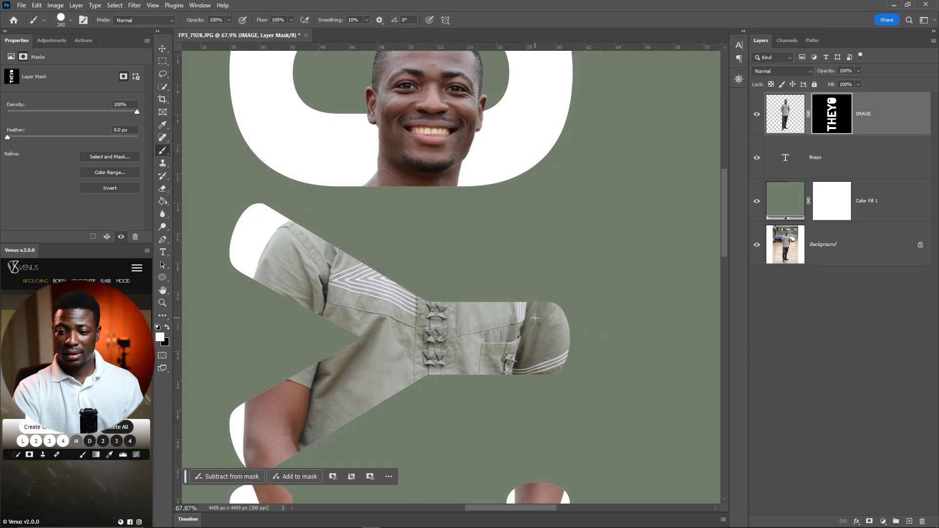
left_click(528, 311)
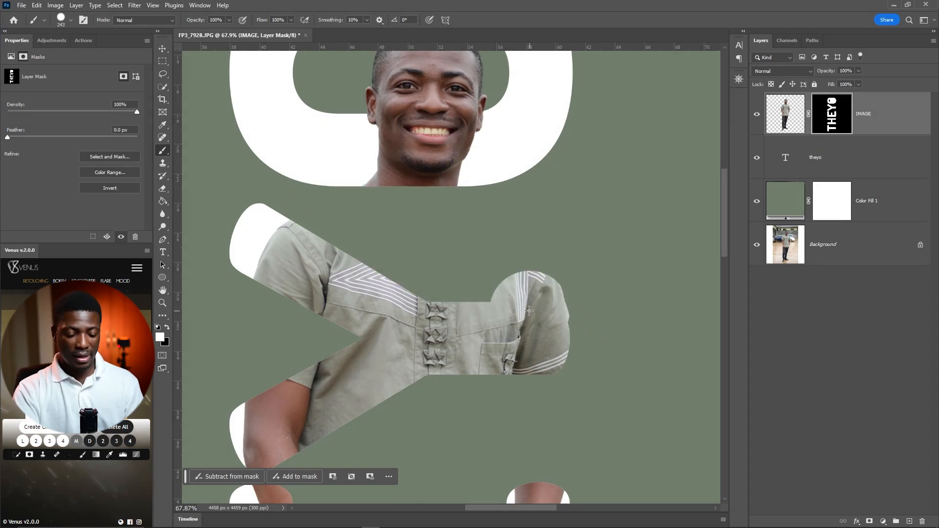
key("ctrl+z")
Step: Reveal the man's neck, collar and upper chest between the O and the Y with a 70 px white brush
left_click(512, 312)
left_click(521, 318)
mouse_move(502, 300)
left_mouse_down()
mouse_move(444, 250)
mouse_move(467, 263)
mouse_move(429, 161)
mouse_move(427, 182)
mouse_move(361, 216)
mouse_move(361, 173)
mouse_move(287, 245)
mouse_move(254, 251)
mouse_move(423, 274)
left_mouse_up()
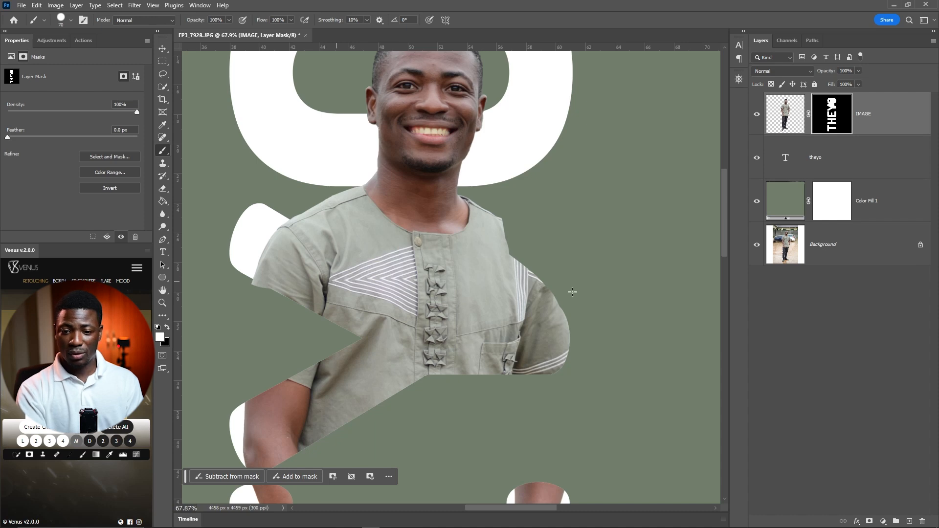
Step: Load the lettering's outline as a selection, mask out the sleeve spilling past the Y's upper arm with black, and deselect
left_click(786, 157, "ctrl")
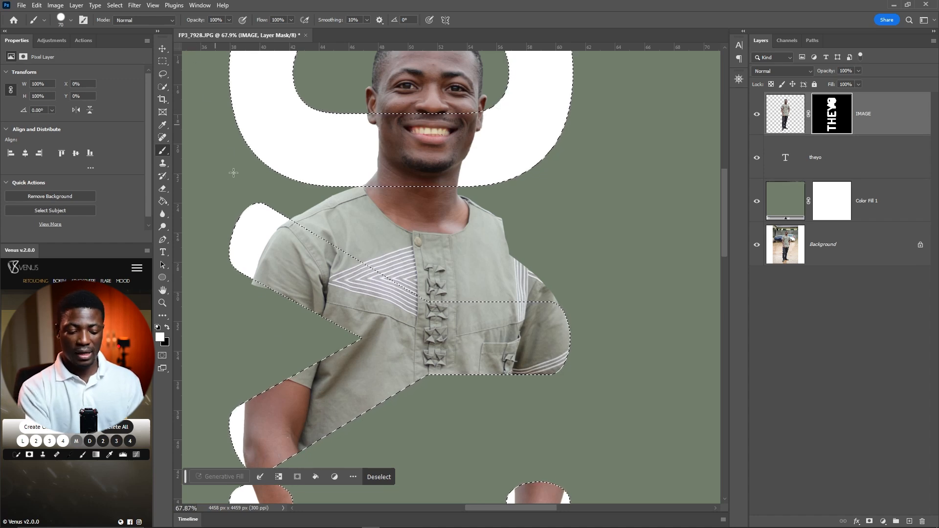
left_click_drag(250, 294, 267, 293)
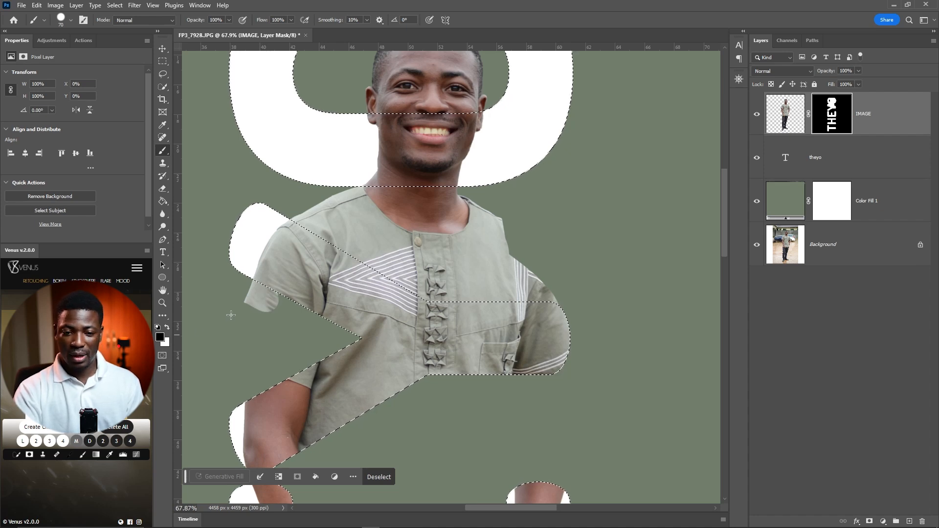
mouse_move(247, 307)
left_mouse_down()
mouse_move(266, 312)
mouse_move(273, 303)
mouse_move(251, 275)
mouse_move(282, 296)
left_mouse_up()
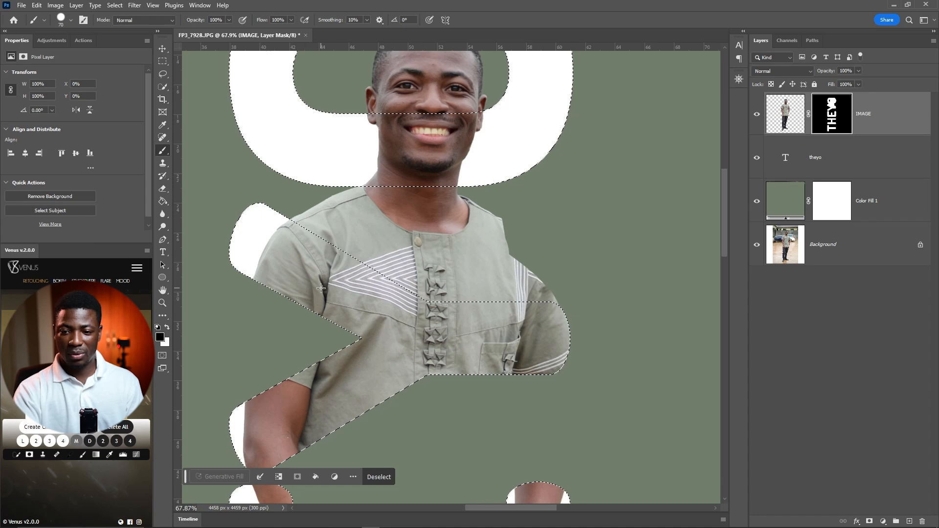
key("ctrl+d")
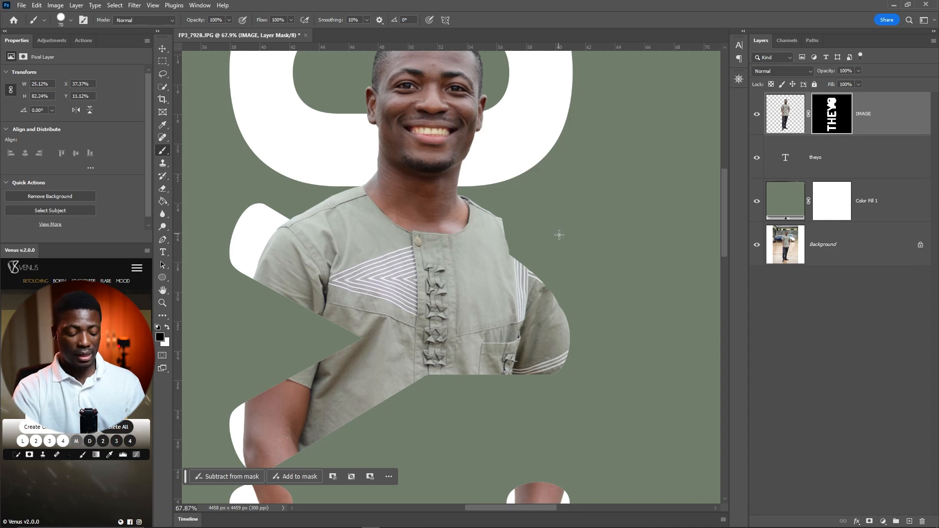
Step: Switch back to white and paint on the mask to reveal the shoulder and striped sleeve beyond the Y's stem
key("x")
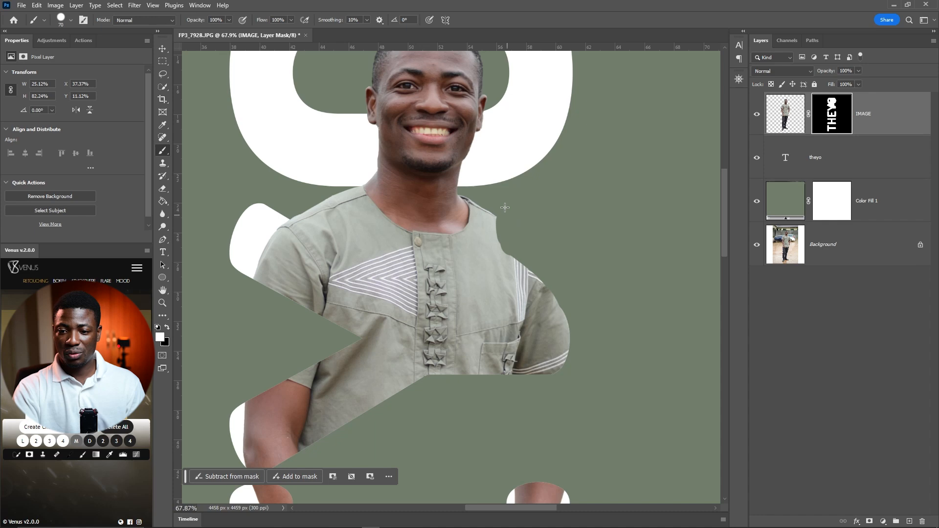
mouse_move(515, 223)
left_mouse_down()
mouse_move(536, 290)
mouse_move(520, 221)
mouse_move(559, 293)
mouse_move(535, 232)
mouse_move(574, 301)
mouse_move(561, 301)
mouse_move(592, 299)
mouse_move(562, 341)
mouse_move(595, 335)
mouse_move(559, 358)
mouse_move(610, 369)
mouse_move(548, 363)
mouse_move(574, 367)
left_mouse_up()
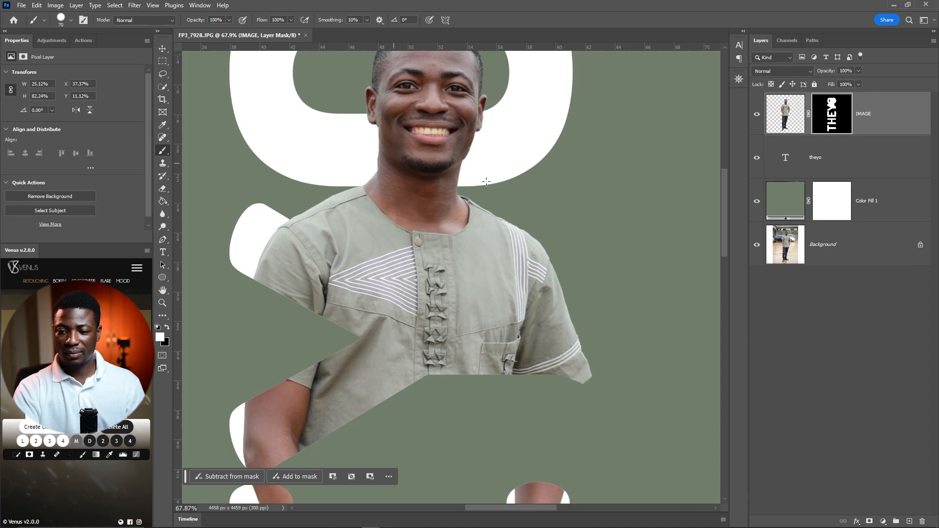
Step: Paint white on the mask between the H's two bars to reveal the outer part of the man's dark trouser leg on the crossbar's open side
key("z")
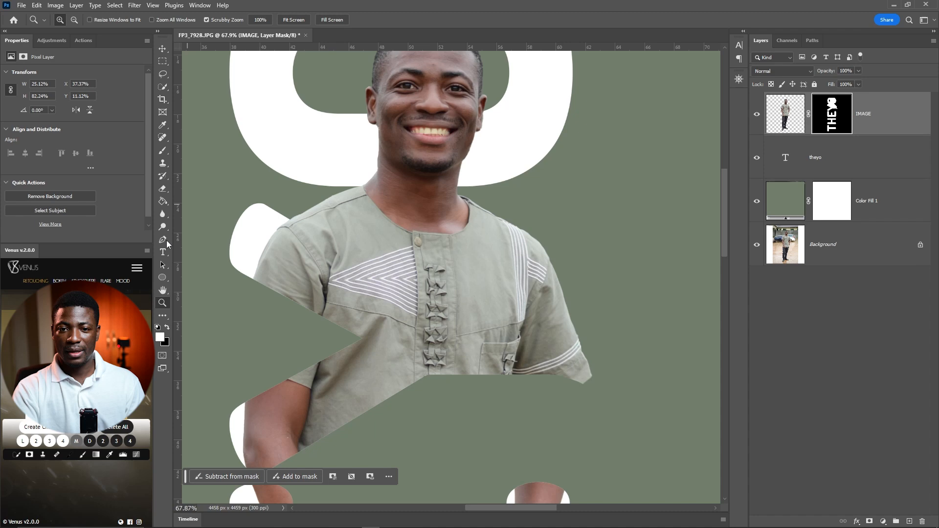
left_click(293, 20)
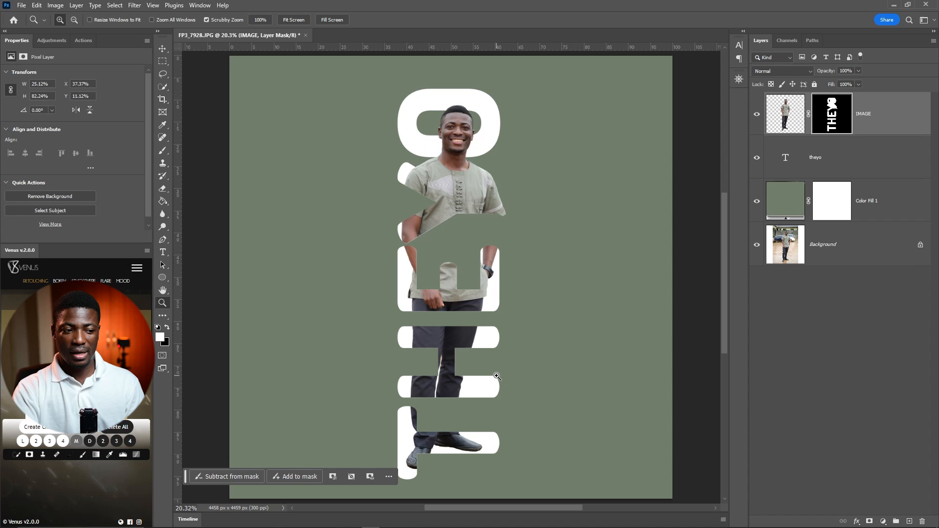
left_click_drag(444, 375, 501, 371)
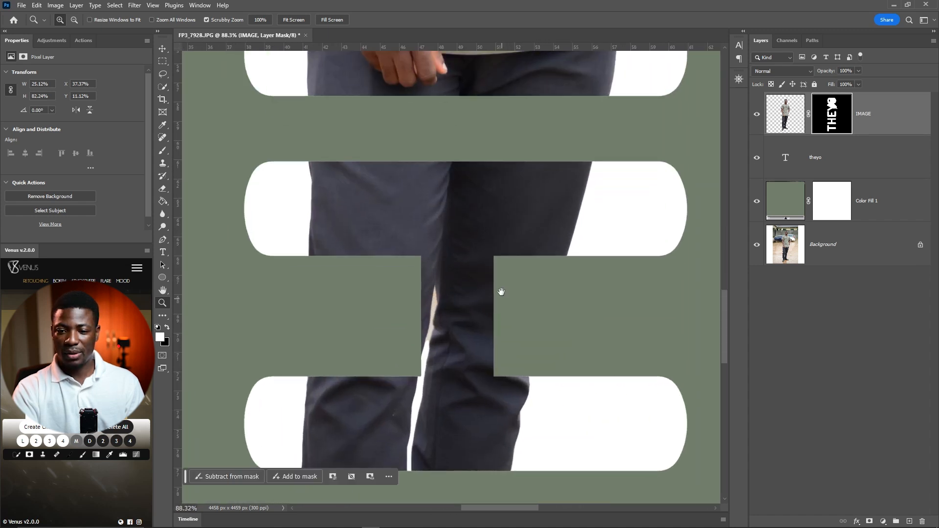
left_click_drag(501, 294, 502, 245)
key("b")
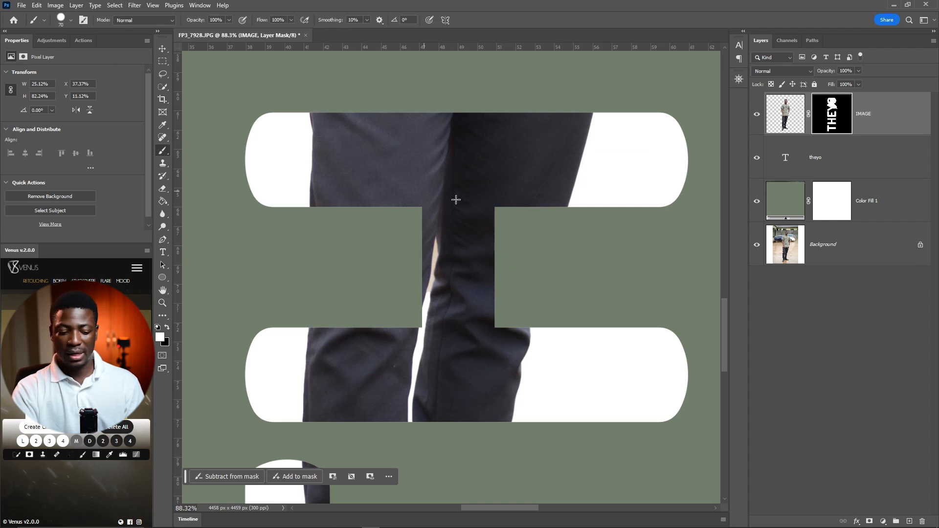
mouse_move(531, 206)
left_mouse_down()
mouse_move(520, 258)
mouse_move(503, 181)
mouse_move(499, 311)
mouse_move(535, 189)
mouse_move(535, 278)
mouse_move(571, 171)
mouse_move(555, 271)
left_mouse_up()
mouse_move(514, 346)
left_mouse_down()
mouse_move(512, 290)
mouse_move(483, 341)
mouse_move(479, 280)
left_mouse_up()
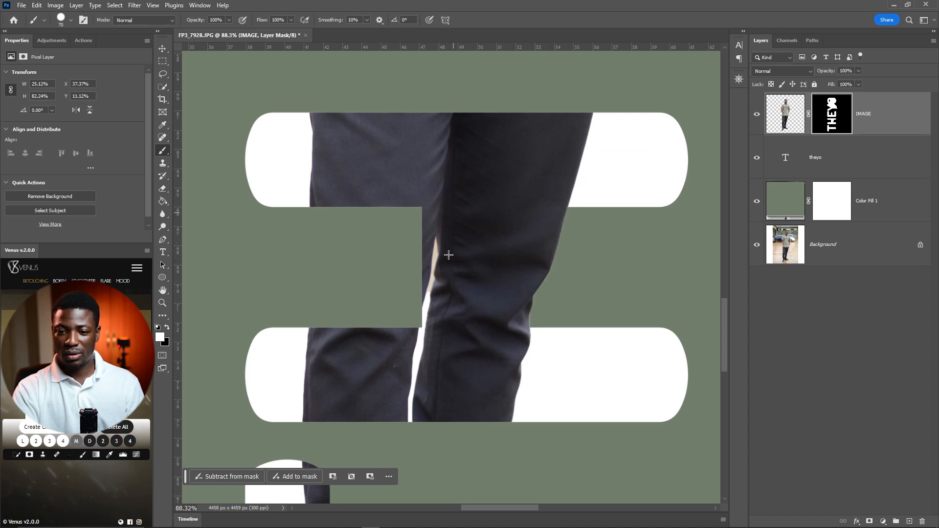
Step: Paint white on the mask at the T to reveal the rest of the man's front shoe beyond the letter's edge
key("z")
left_click(296, 21)
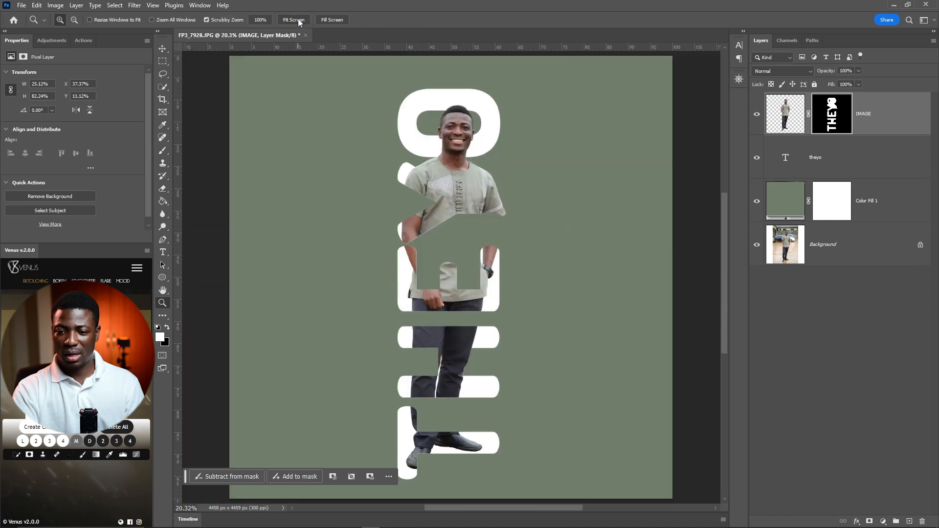
left_click(434, 454)
left_click(434, 454)
left_click(434, 454)
left_click(434, 454)
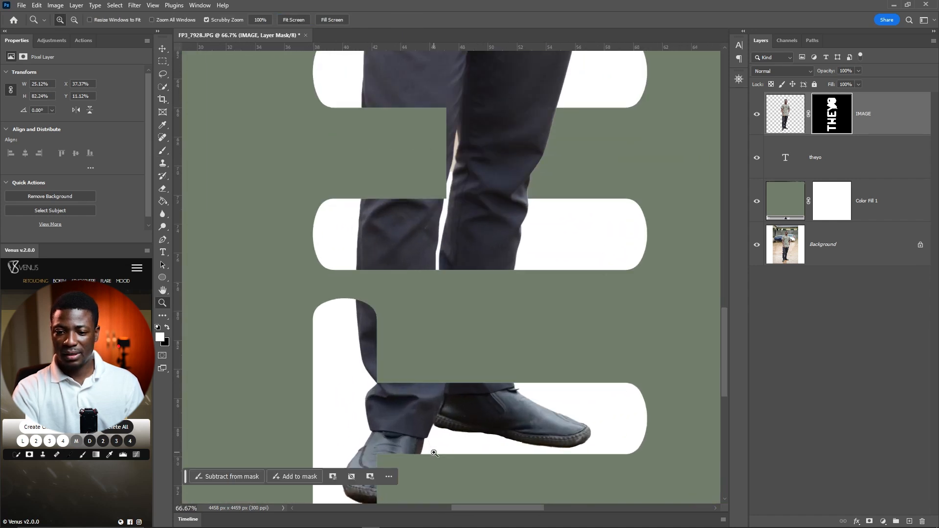
left_click(434, 454)
scroll(428, 318, "down", 4)
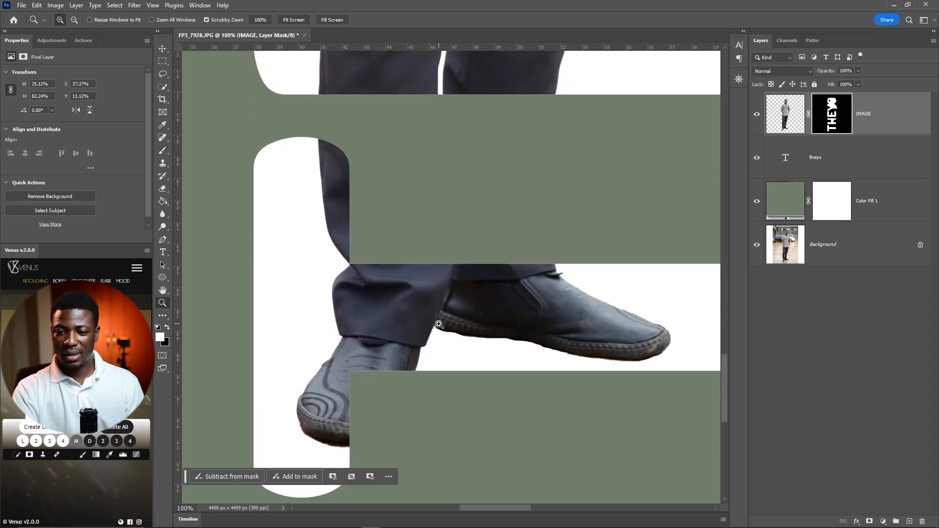
left_click_drag(424, 363, 432, 266)
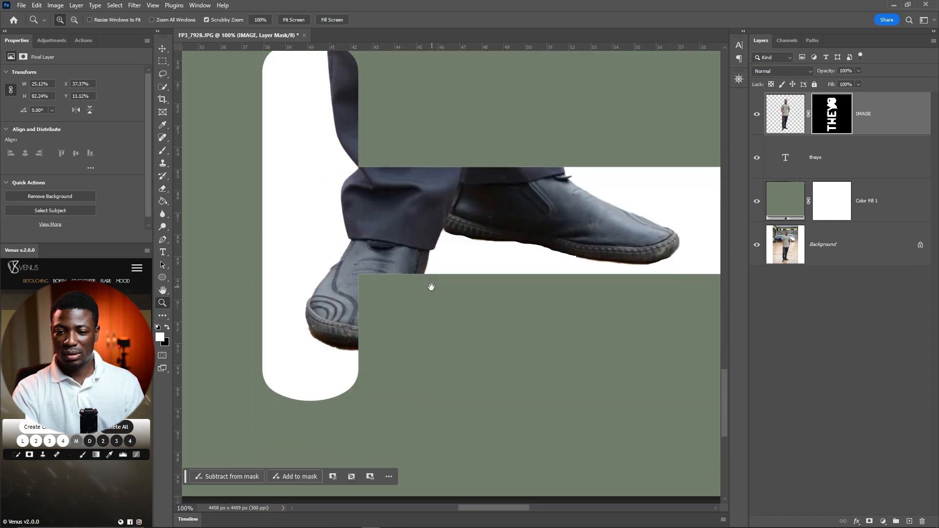
left_click(163, 151)
mouse_move(362, 274)
left_mouse_down()
mouse_move(359, 310)
mouse_move(374, 280)
mouse_move(373, 309)
mouse_move(385, 322)
mouse_move(413, 258)
mouse_move(416, 303)
mouse_move(418, 284)
mouse_move(406, 320)
mouse_move(333, 357)
mouse_move(399, 350)
left_mouse_up()
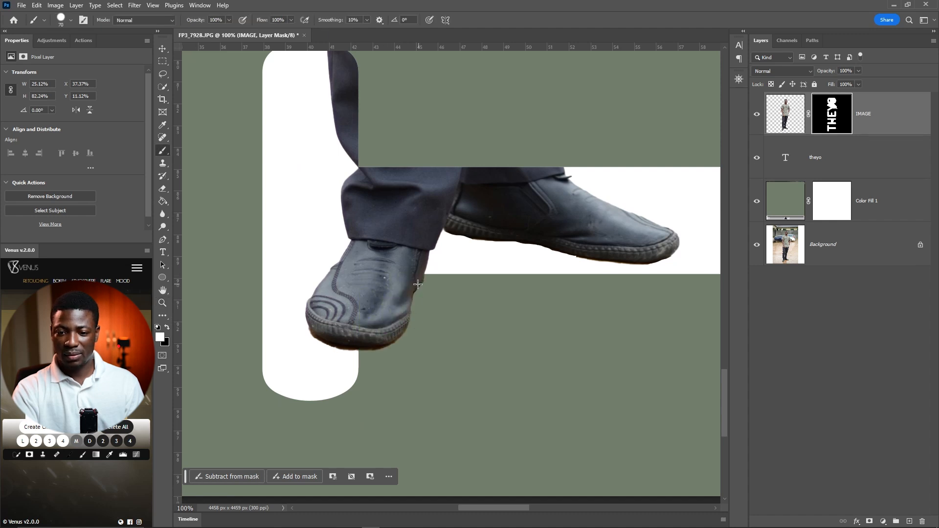
Step: Try painting black over the front shoe, including directly on the IMAGE layer's pixels, undo the strokes, and make the layer mask active again
left_click(168, 327)
mouse_move(255, 311)
left_mouse_down()
mouse_move(436, 293)
mouse_move(455, 327)
mouse_move(374, 343)
left_mouse_up()
key("ctrl+z")
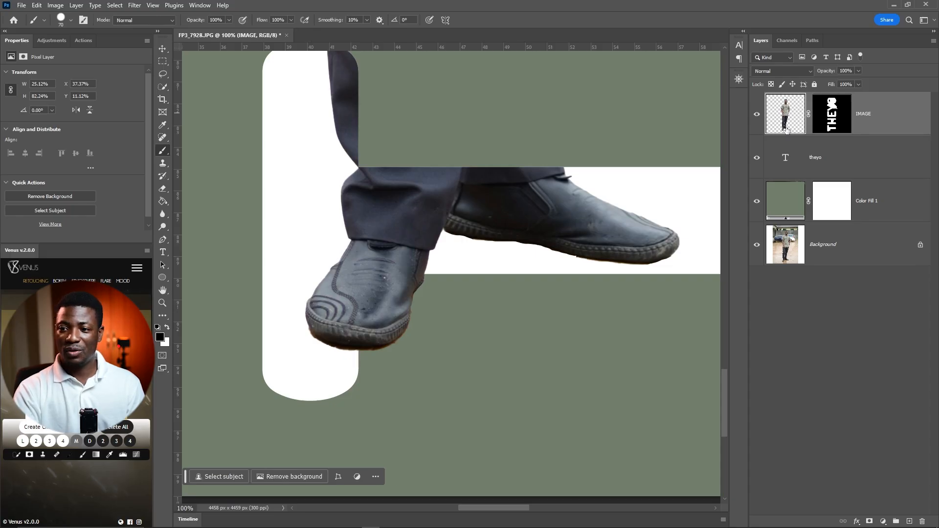
left_click(836, 114)
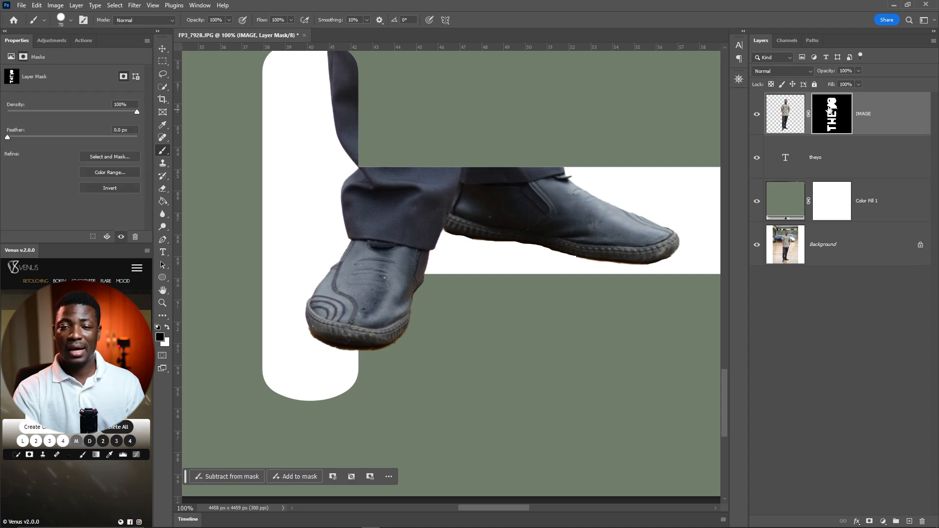
left_click(782, 111)
mouse_move(436, 220)
left_mouse_down()
mouse_move(265, 290)
mouse_move(454, 251)
mouse_move(434, 284)
mouse_move(360, 310)
mouse_move(279, 368)
mouse_move(409, 348)
mouse_move(482, 325)
mouse_move(446, 337)
left_mouse_up()
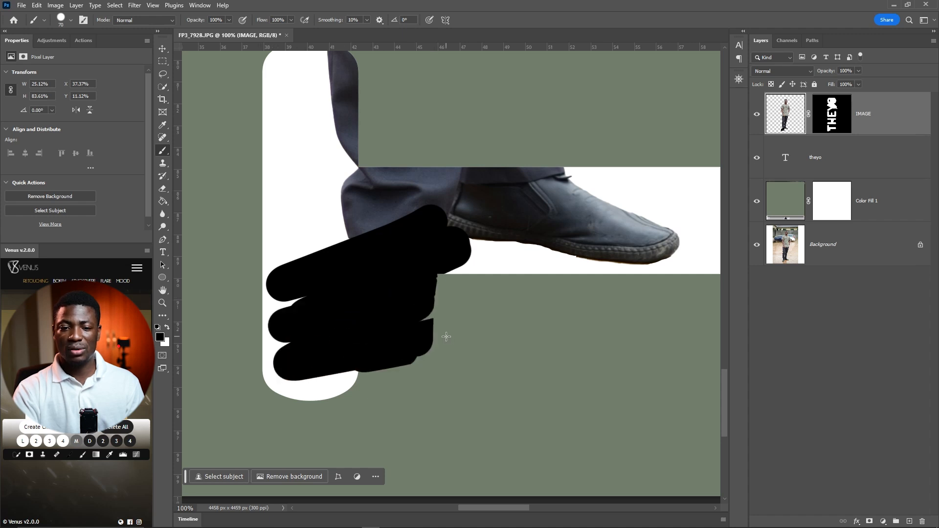
key("ctrl+z")
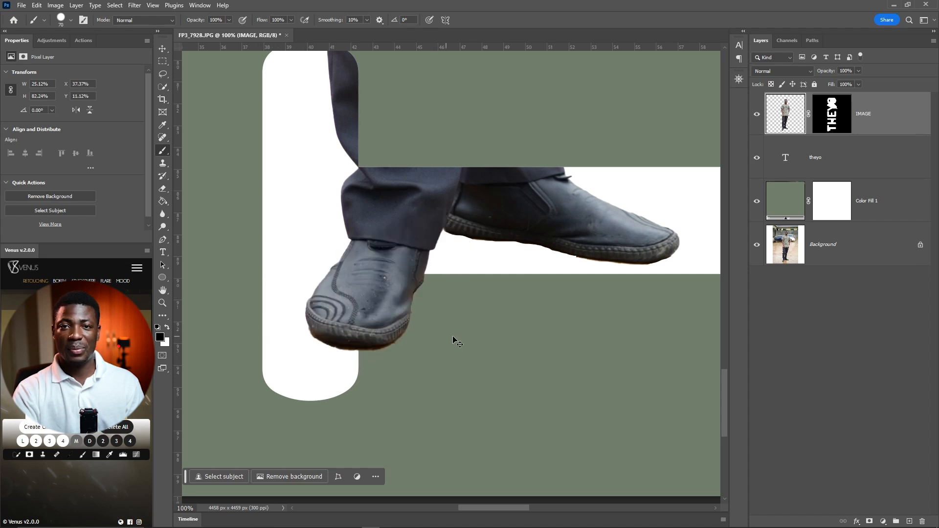
left_click(835, 117)
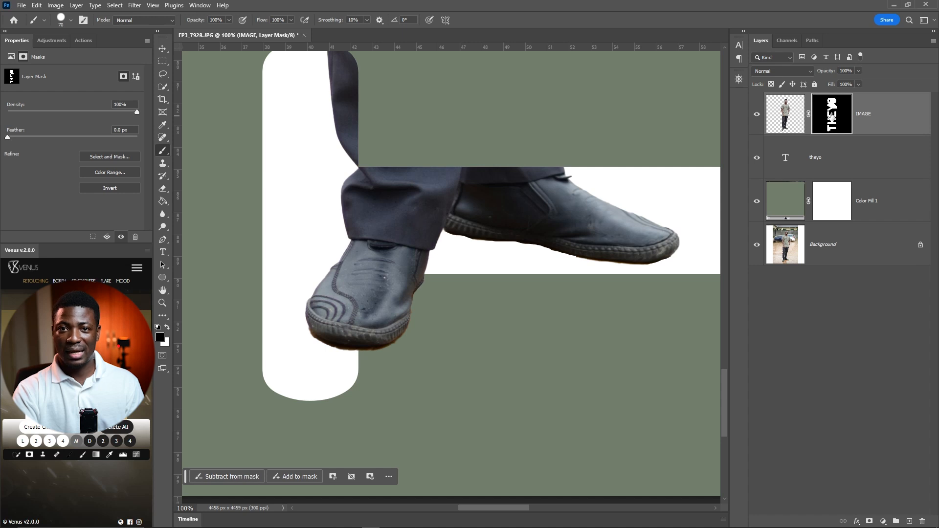
Step: Switch the IMAGE layer's mask off and on repeatedly to compare the full cut-out with the masked version
key("z")
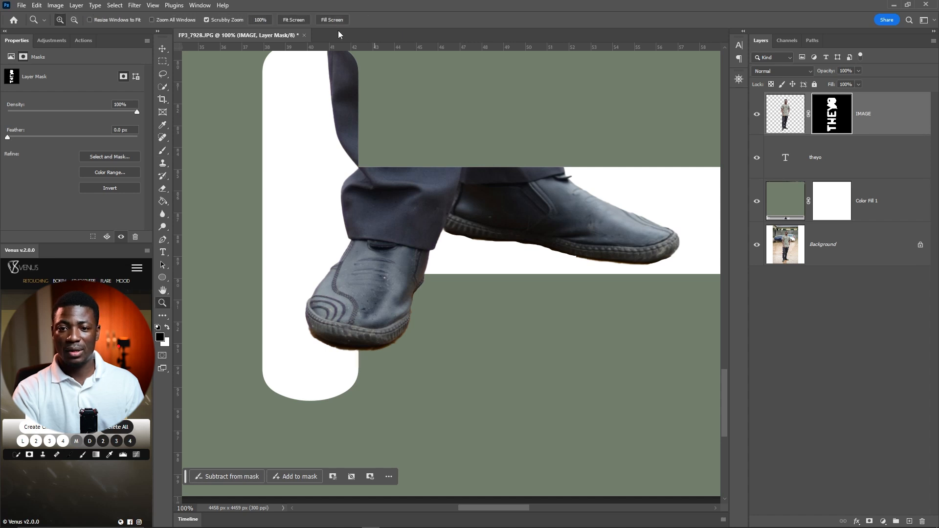
left_click(296, 20)
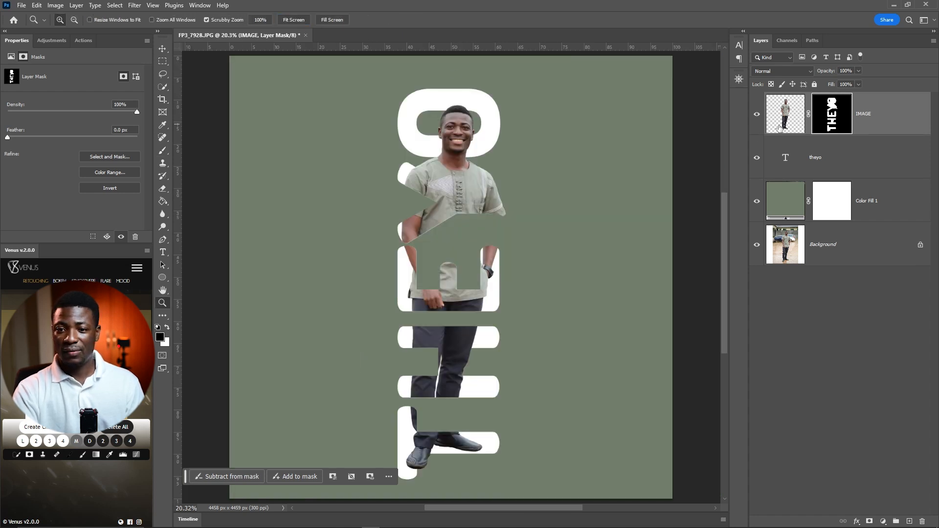
left_click(829, 113, "shift")
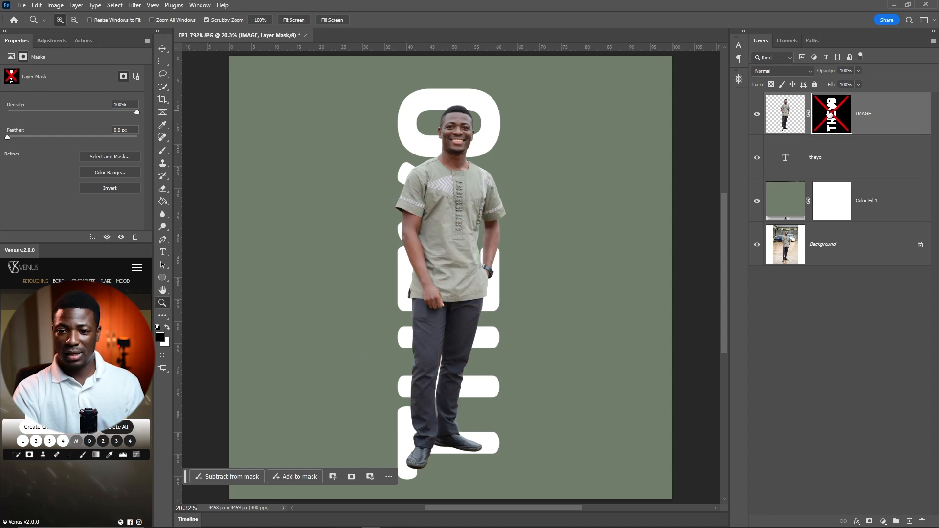
left_click(829, 113, "shift")
left_click(829, 113, "shift")
left_click(829, 113, "shift")
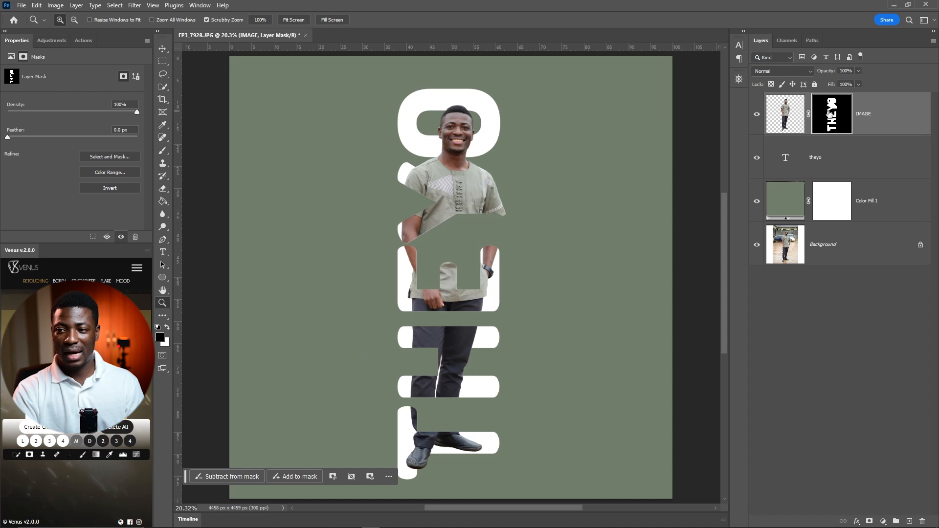
left_click(829, 113, "shift")
left_click(829, 113, "shift")
right_click(830, 114)
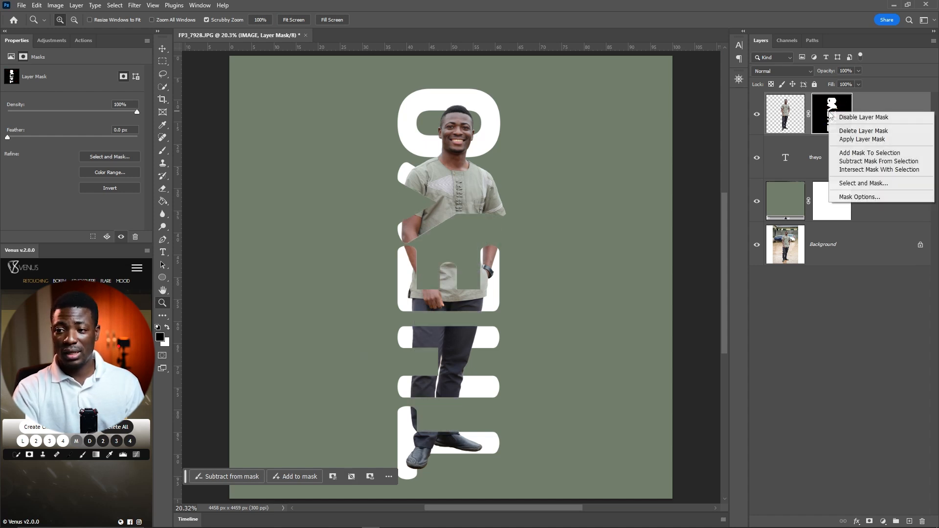
left_click(855, 118)
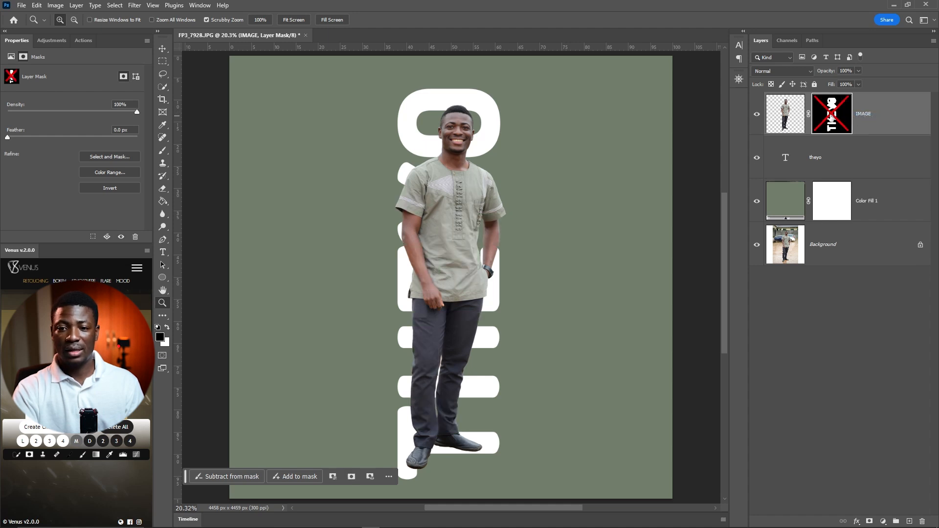
left_click(830, 116, "shift")
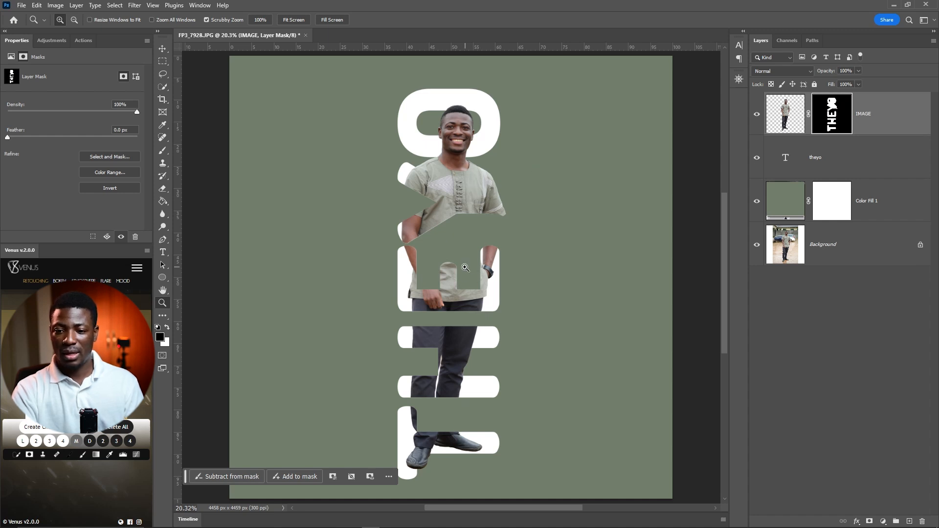
Step: Paint white on the mask to reveal the rest of the short sleeve and forearm down to the wristwatch
left_click_drag(467, 268, 518, 257)
left_click_drag(499, 226, 467, 262)
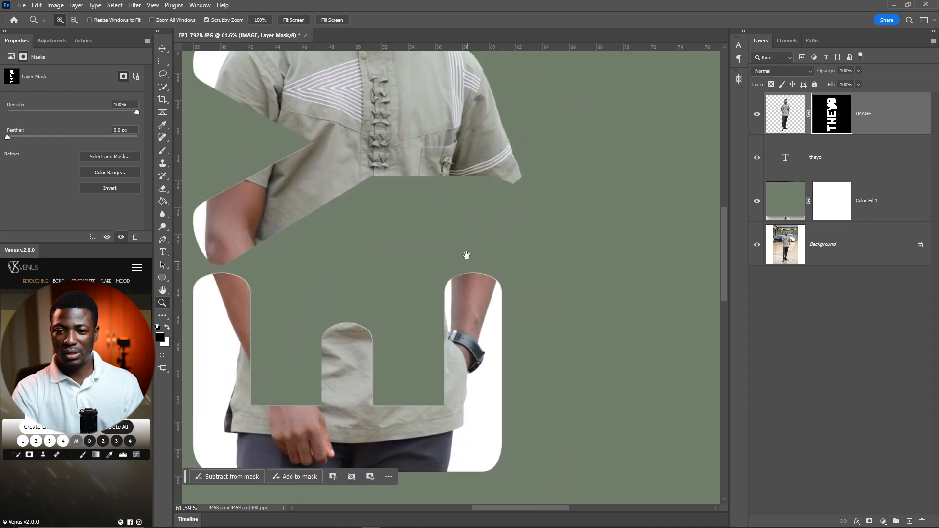
key("b")
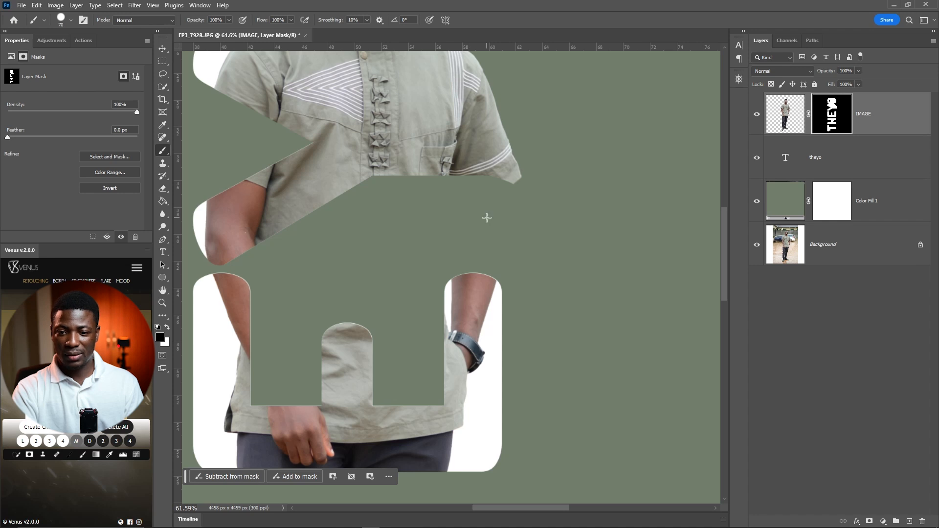
left_click(168, 327)
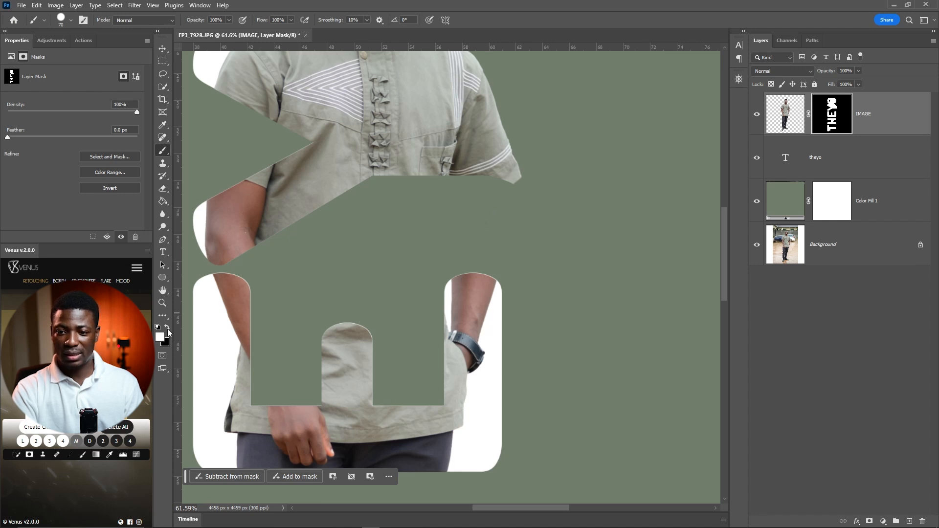
mouse_move(507, 202)
left_mouse_down()
mouse_move(504, 176)
mouse_move(494, 230)
mouse_move(487, 152)
mouse_move(469, 227)
mouse_move(470, 162)
mouse_move(464, 196)
mouse_move(457, 167)
mouse_move(458, 199)
mouse_move(451, 155)
left_mouse_up()
mouse_move(459, 196)
left_mouse_down()
mouse_move(464, 265)
mouse_move(459, 202)
mouse_move(448, 292)
mouse_move(468, 252)
mouse_move(470, 300)
mouse_move(505, 230)
left_mouse_up()
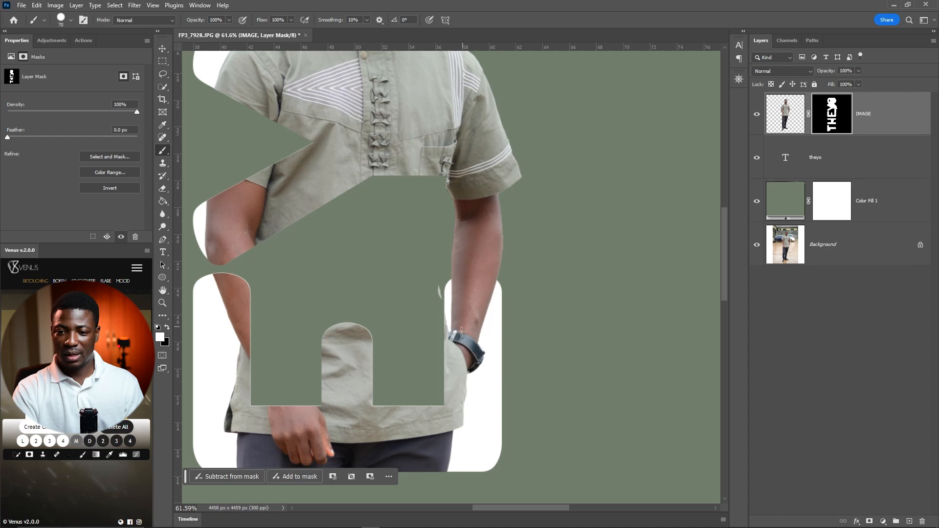
Step: Paint black on the mask to hide the stray shirt sliver beside the forearm above the watch
key("z")
left_click(461, 317)
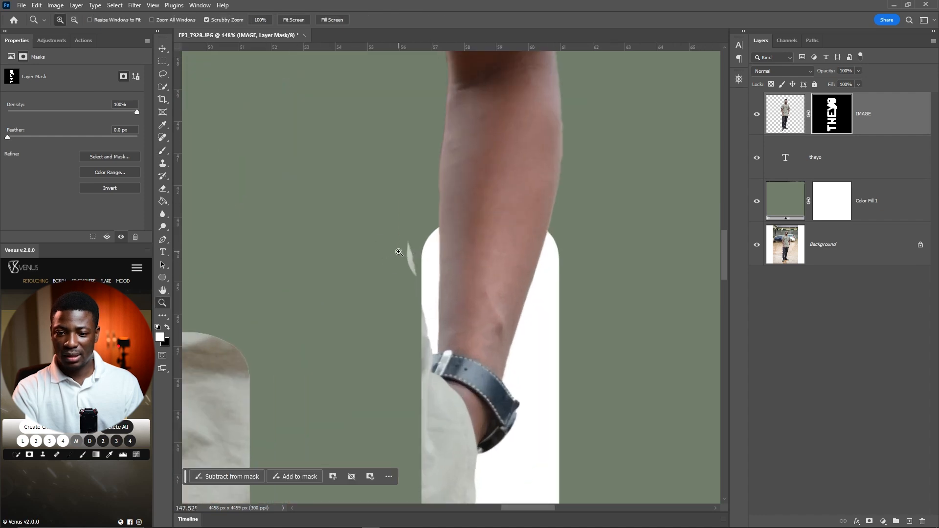
key("b")
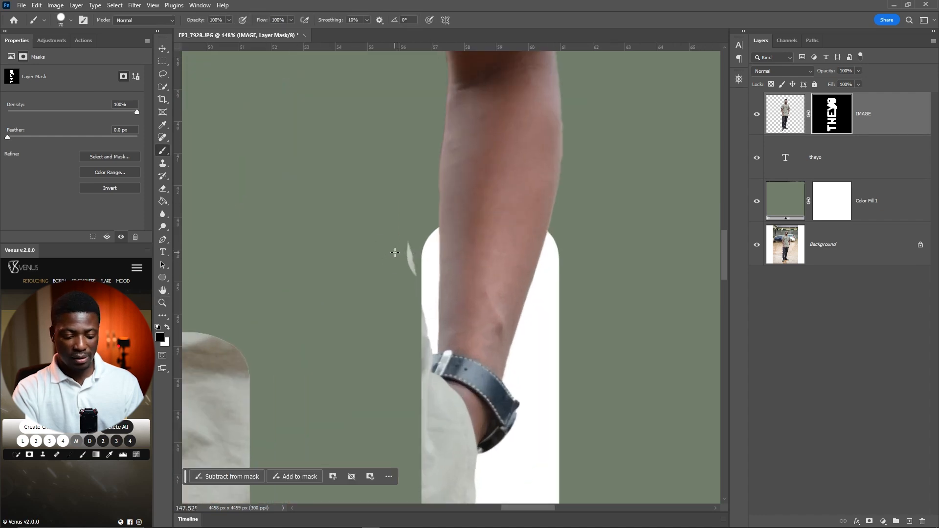
left_click_drag(401, 244, 403, 265)
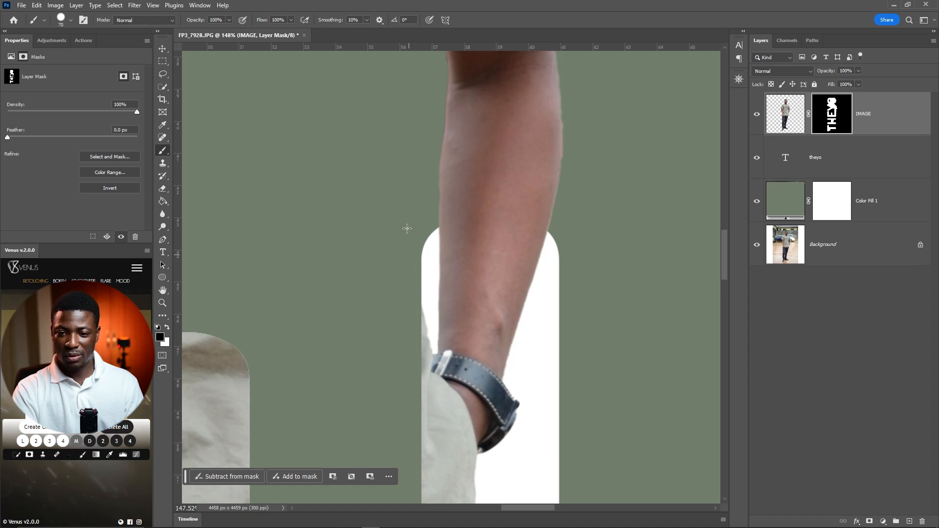
key("z")
left_click(294, 20)
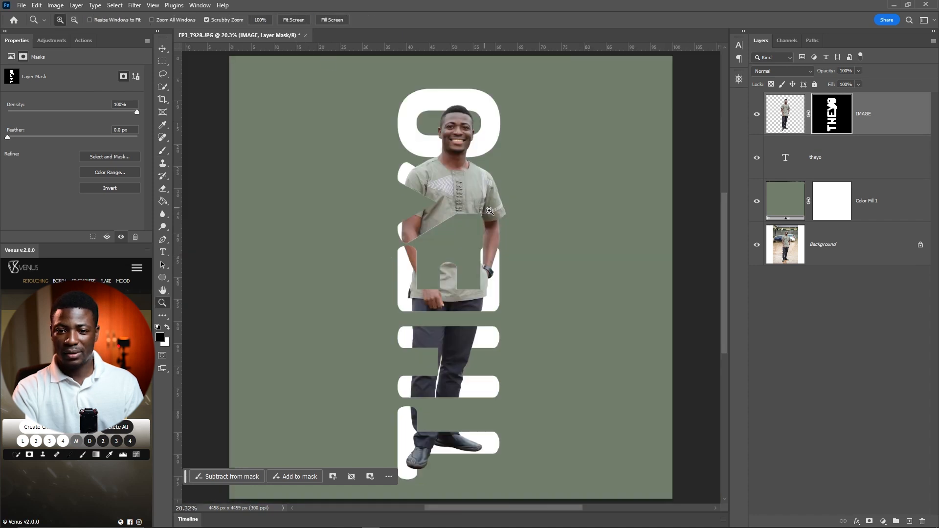
mouse_move(479, 247)
left_mouse_down()
mouse_move(442, 248)
mouse_move(472, 247)
mouse_move(455, 248)
mouse_move(464, 248)
left_mouse_up()
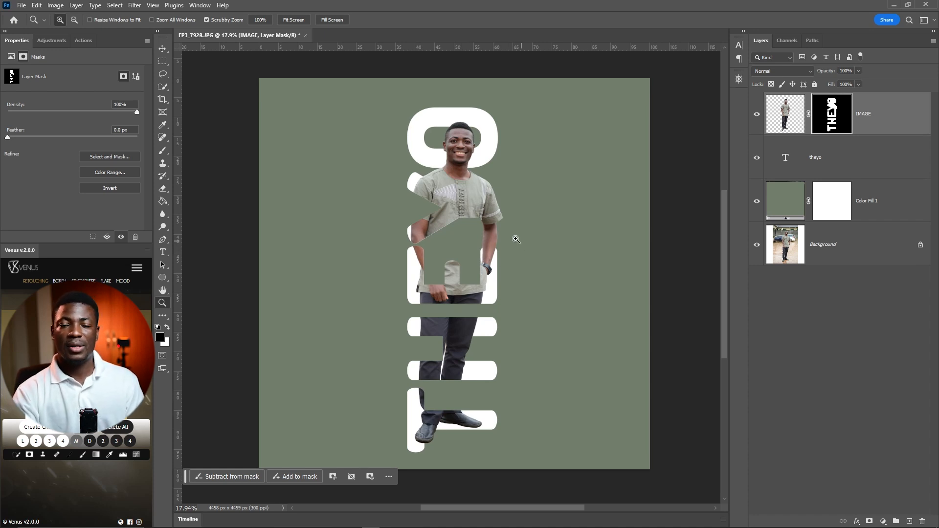
left_click_drag(472, 144, 523, 135)
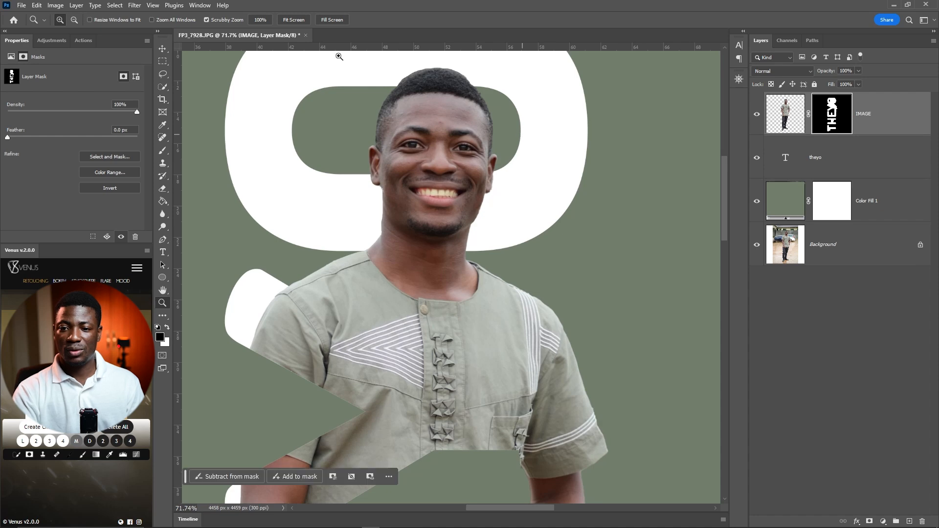
left_click(293, 20)
left_click_drag(510, 211, 491, 209)
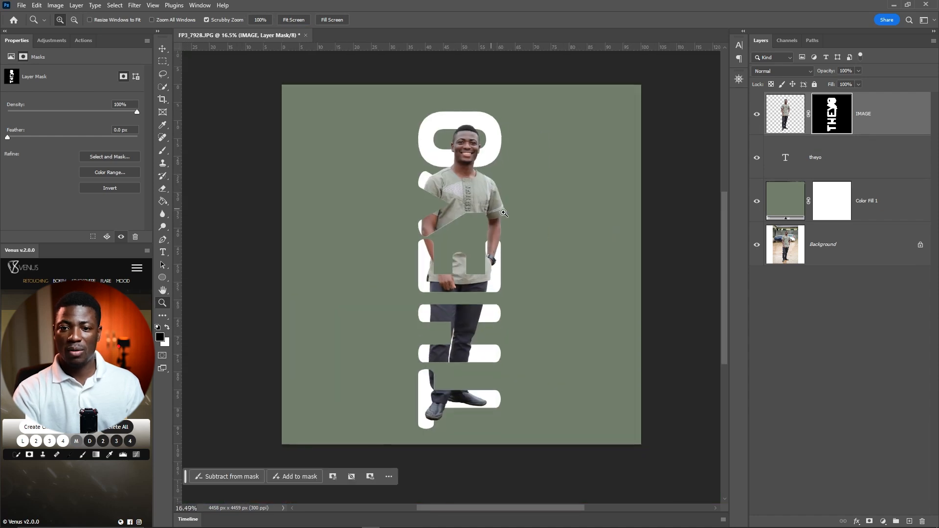
Step: Add an Outer Glow layer style to the white lettering layer and set its opacity to 50%
left_click(832, 155)
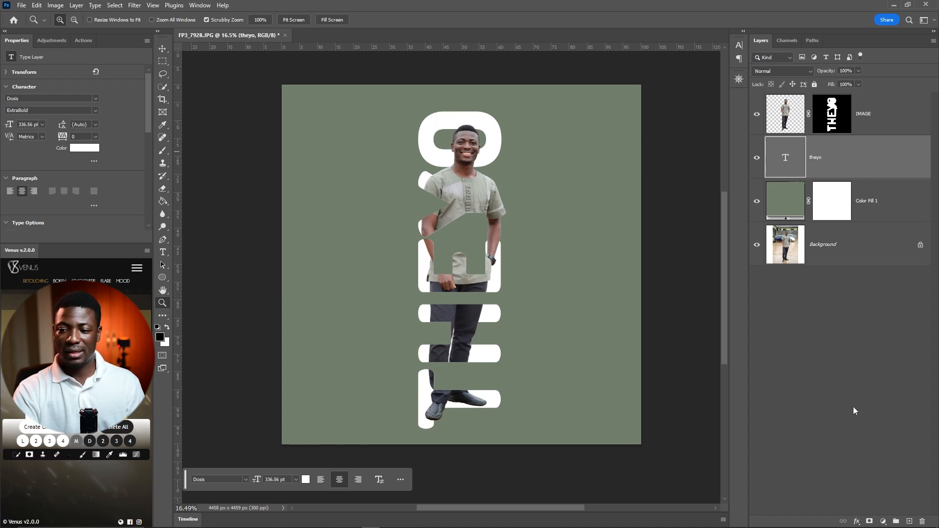
left_click(856, 522)
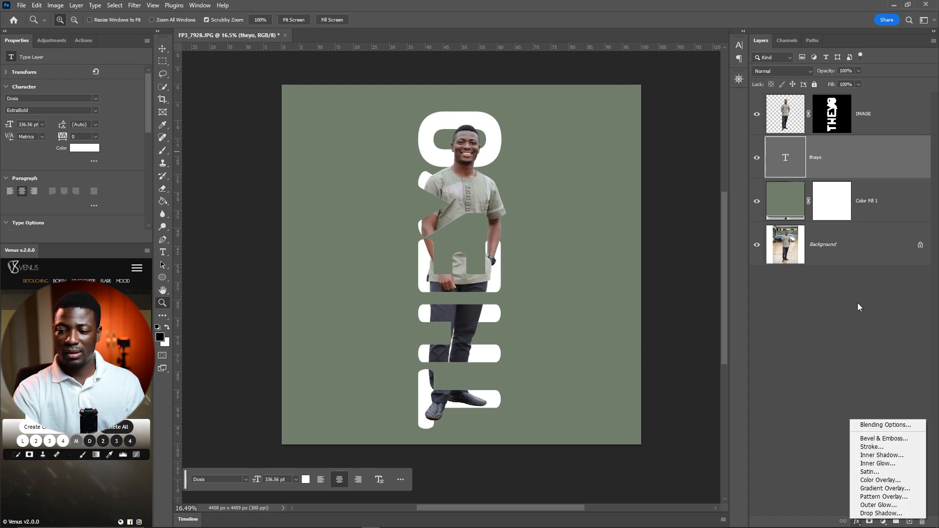
left_click(881, 161)
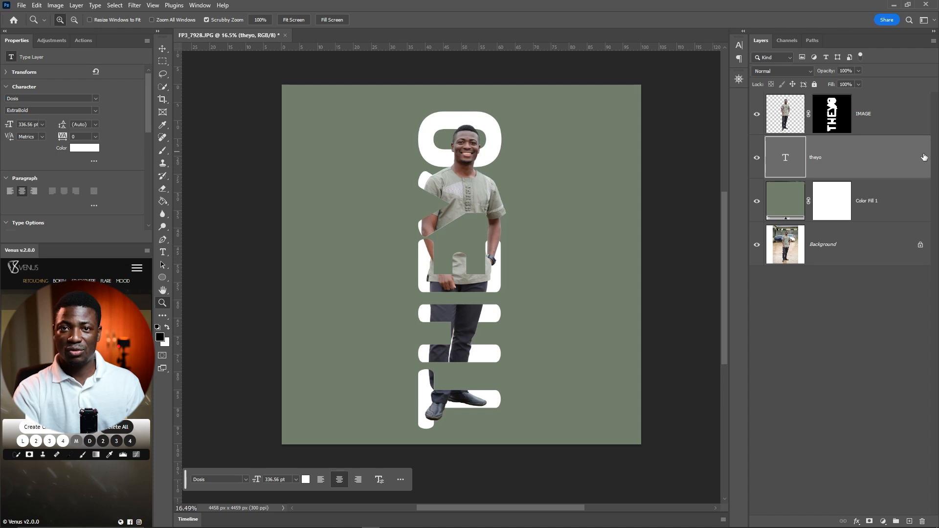
double_click(925, 157)
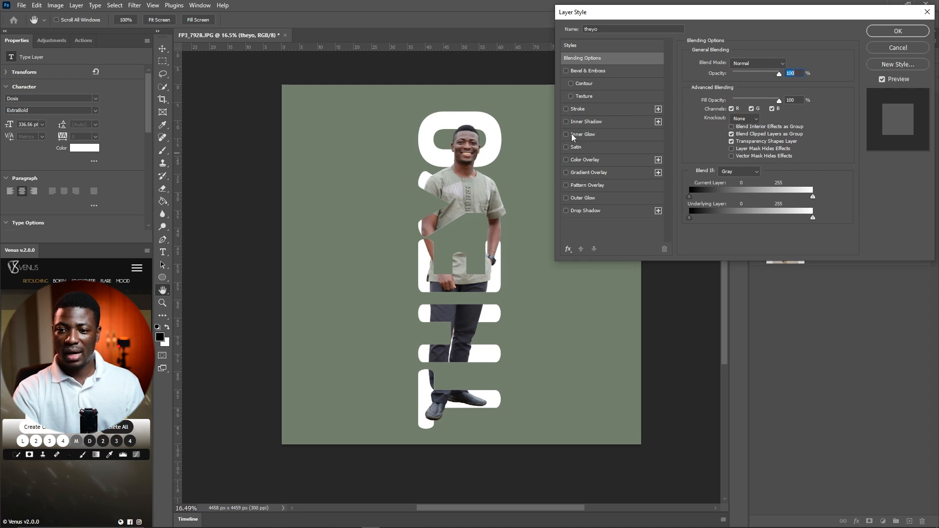
left_click(579, 199)
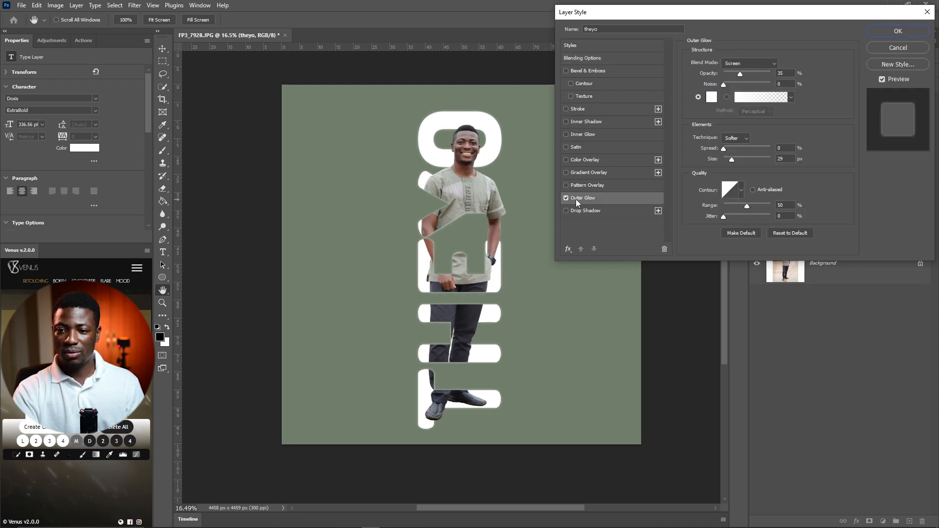
left_click_drag(742, 73, 814, 72)
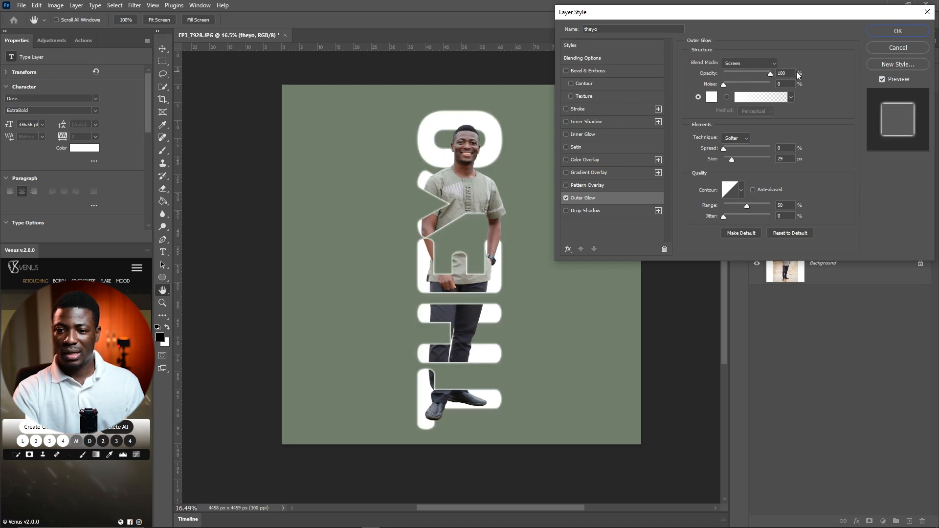
left_click_drag(759, 75, 752, 73)
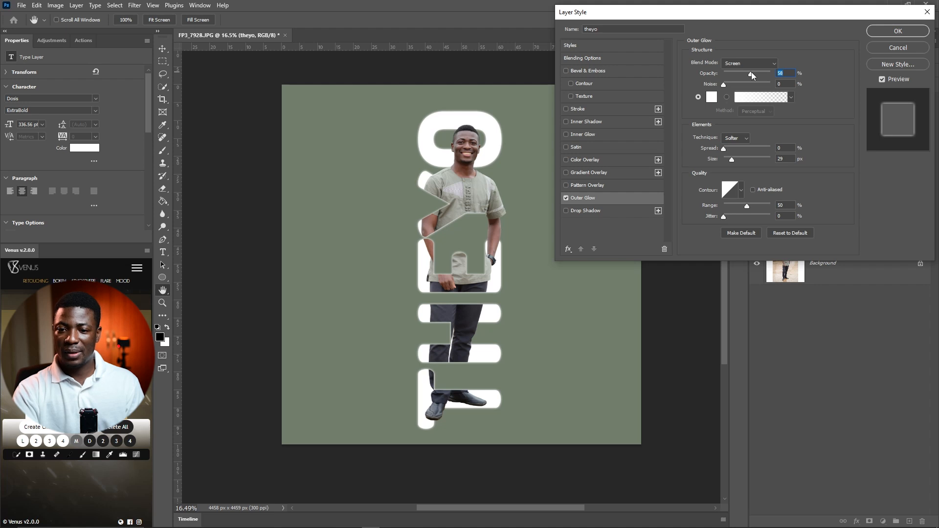
type("50")
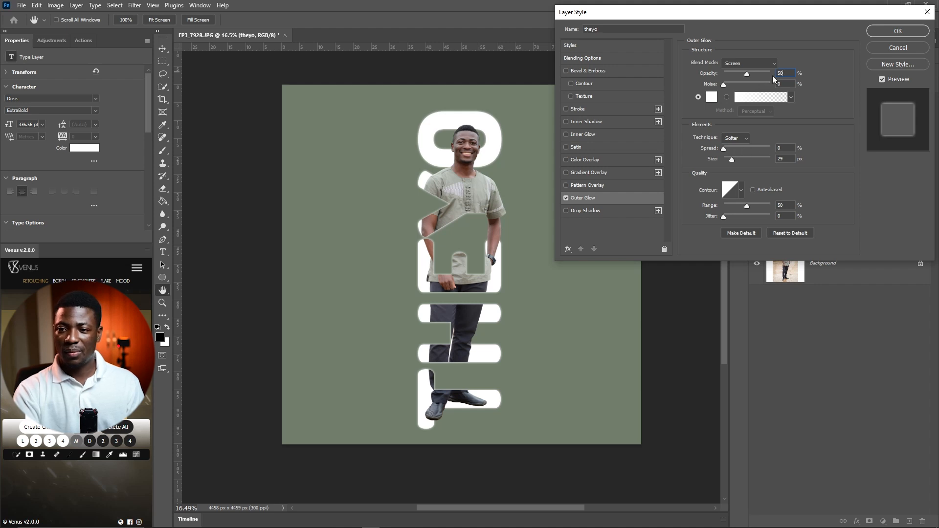
Step: Set the Outer Glow size to 50 px and apply the layer style
left_click_drag(732, 159, 712, 148)
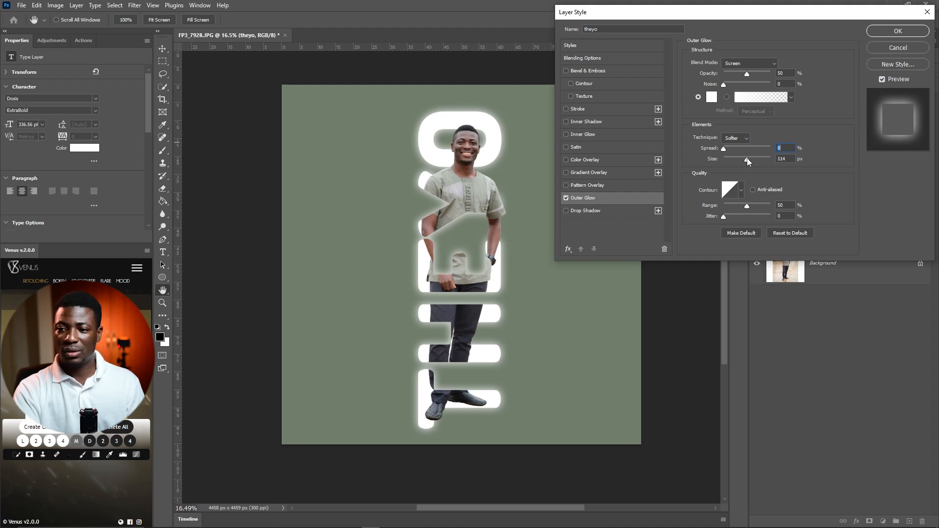
left_click_drag(745, 158, 743, 158)
key("Tab")
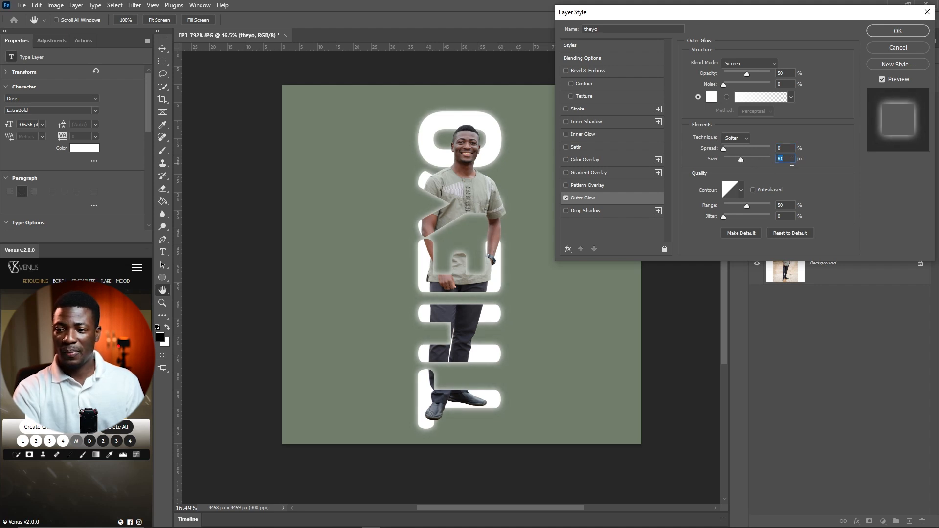
type("80")
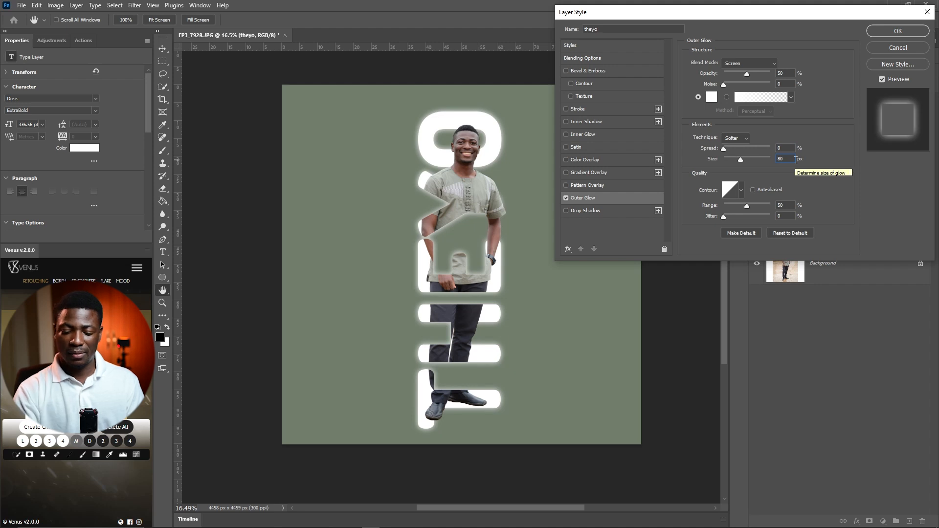
key("BackSpace")
key("BackSpace")
type("0")
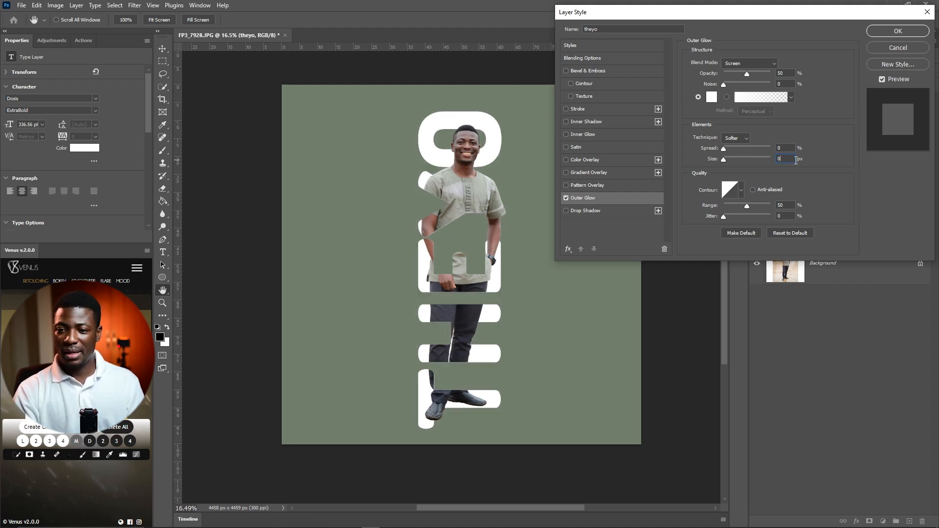
type("0")
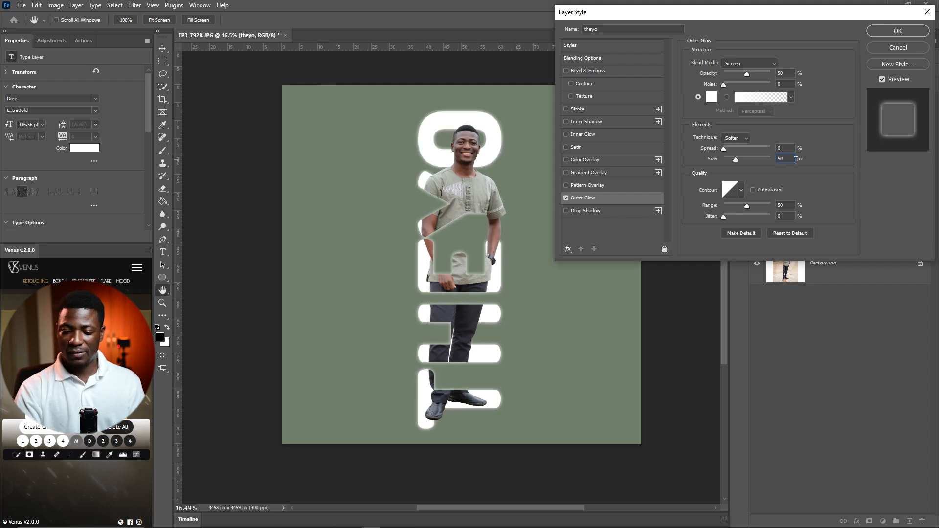
key("Return")
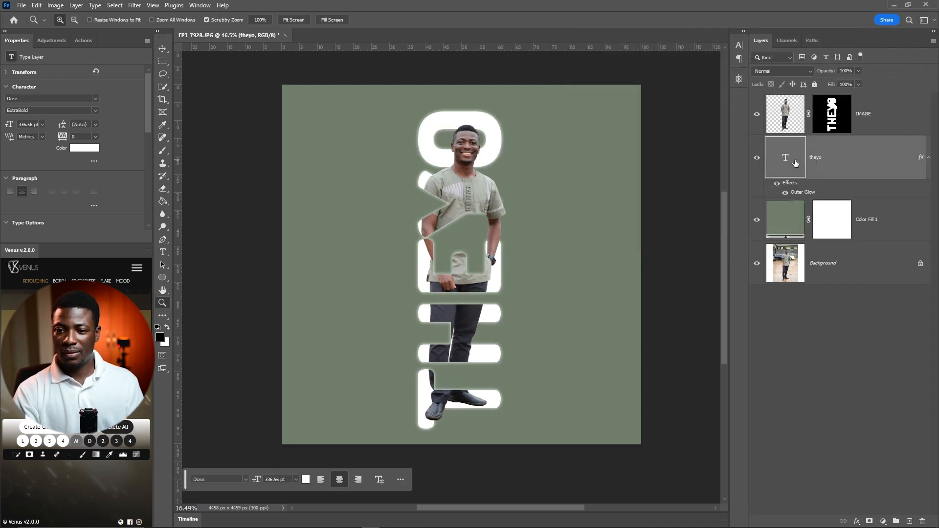
Step: Toggle the lettering layer and its Outer Glow off and on to compare the effect, and collapse the effects list
left_click(757, 158)
left_click(757, 158)
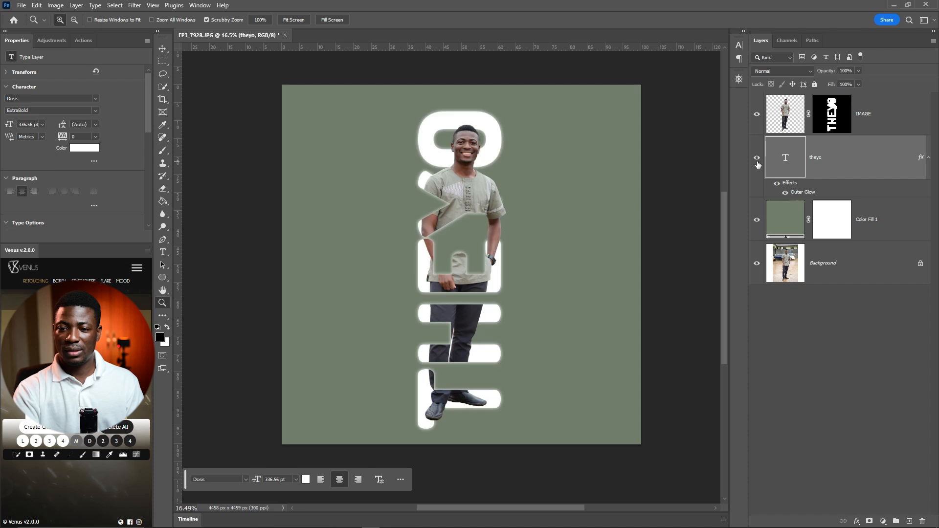
left_click(786, 192)
left_click(785, 192)
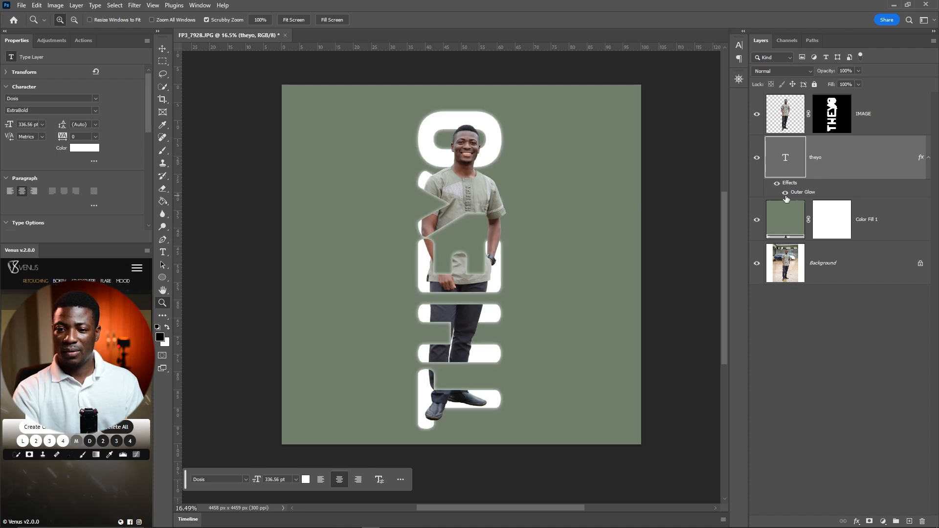
left_click(927, 158)
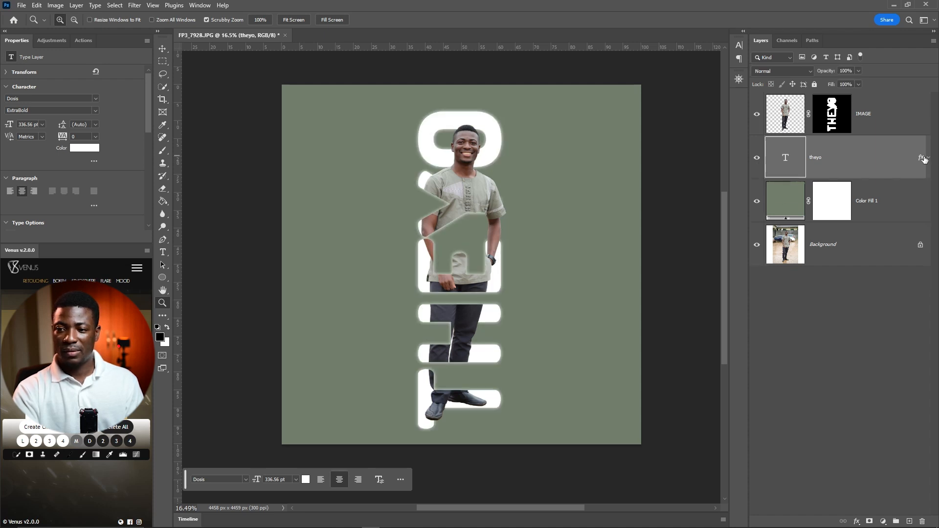
Step: Try the trousers' dark colour #242328 and magenta #982a7a as the Color Fill 1 background, and cancel the colour change
mouse_move(473, 234)
left_mouse_down()
mouse_move(445, 234)
mouse_move(456, 232)
left_mouse_up()
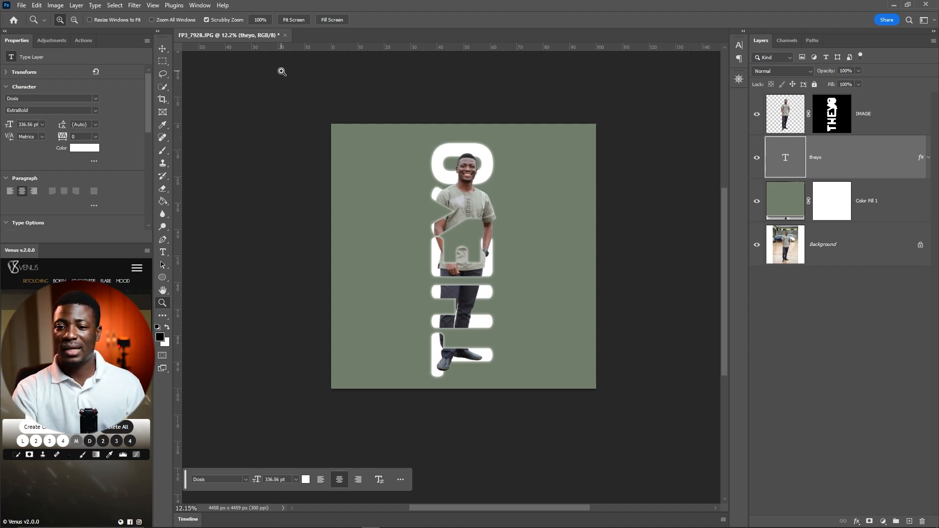
double_click(780, 194)
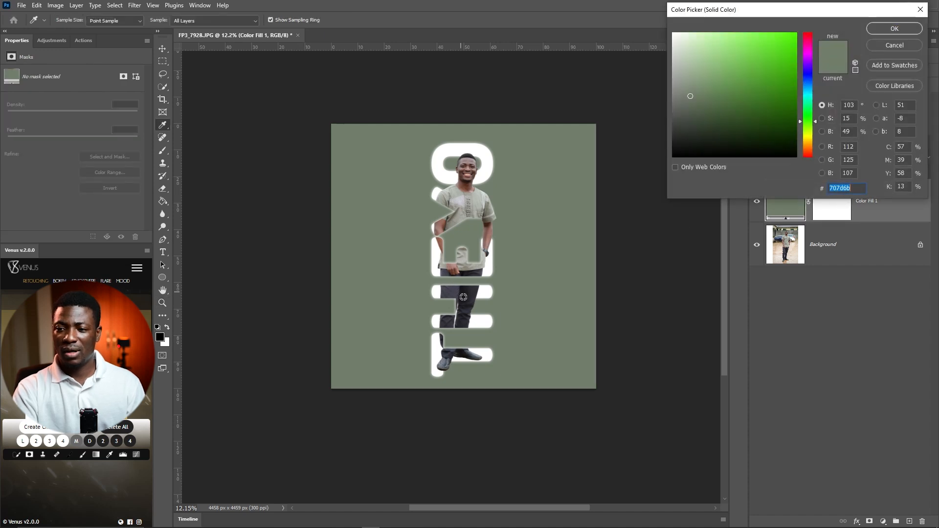
left_click(468, 297)
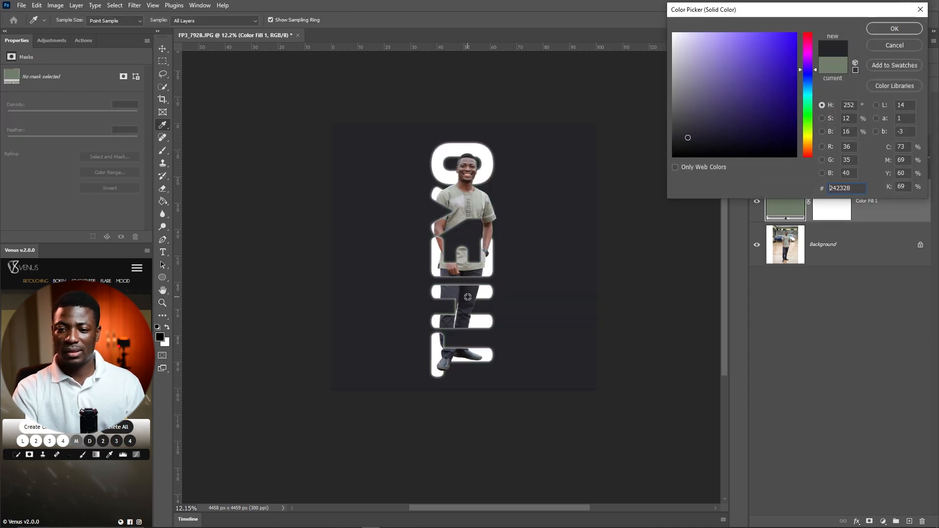
left_click(808, 49)
left_click(773, 45)
left_click(762, 83)
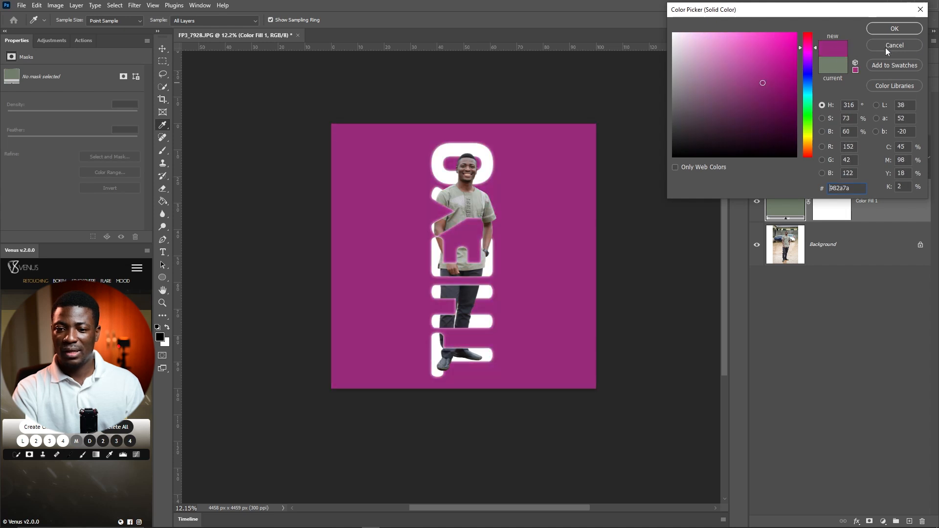
left_click(895, 45)
key("z")
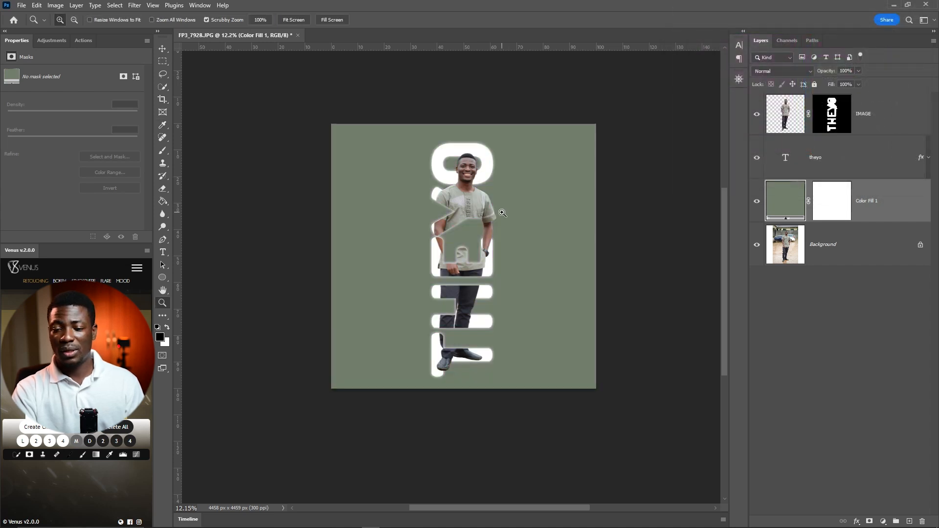